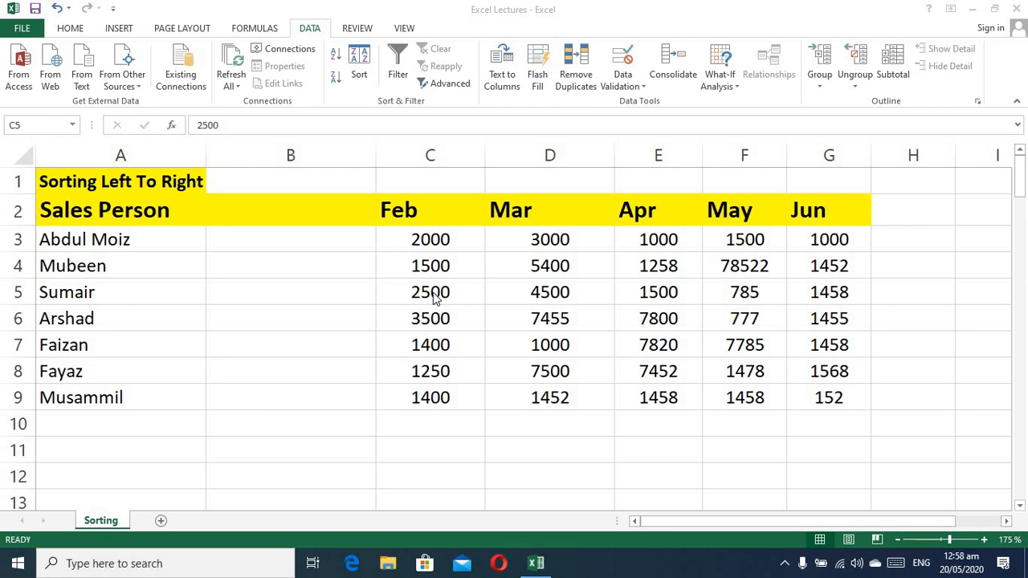
Step: Start a custom sort of the first sales table, with case sensitivity off and orientation set to left to right
left_click(431, 265)
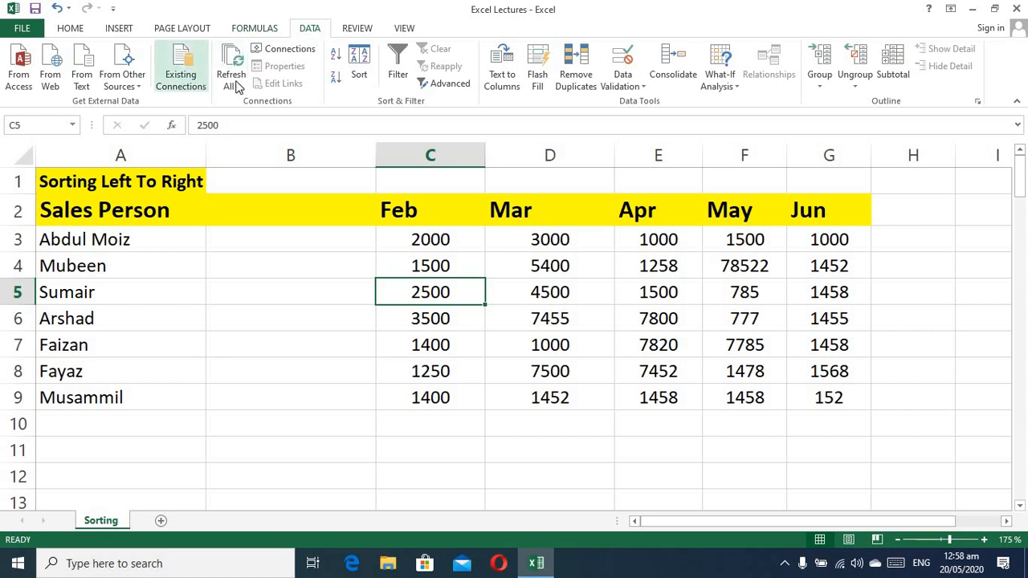
left_click(359, 63)
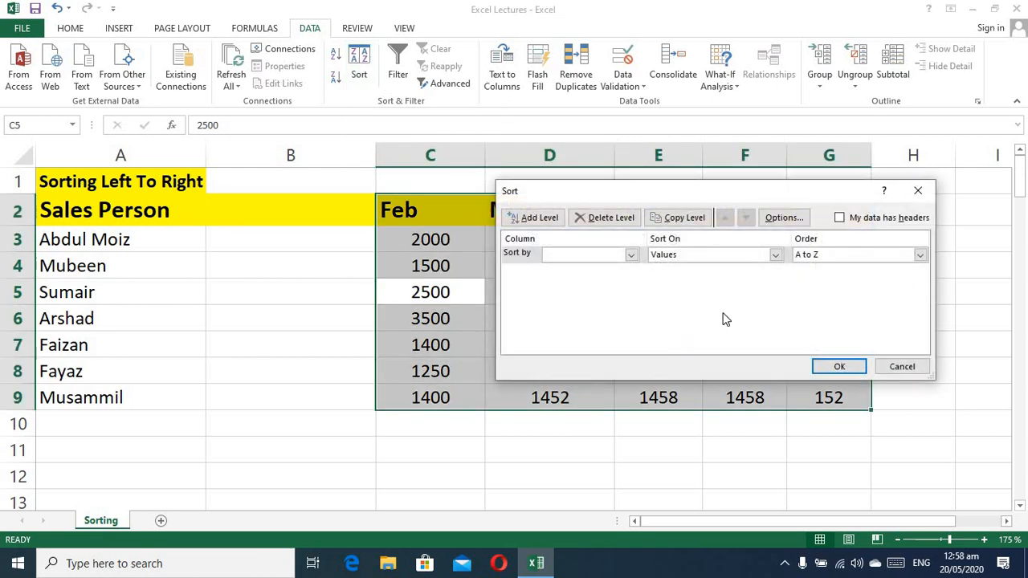
left_click(803, 219)
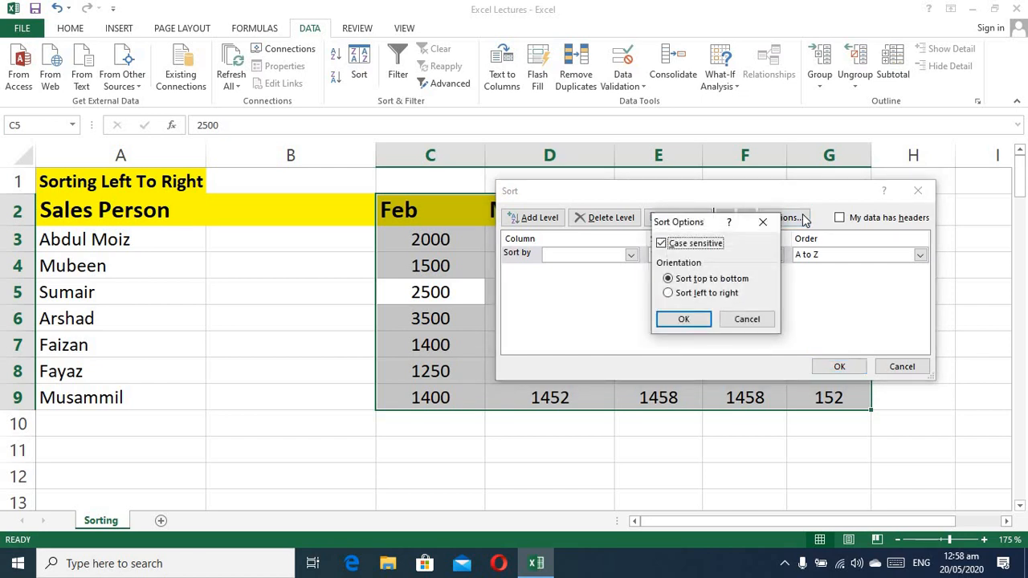
left_click(693, 251)
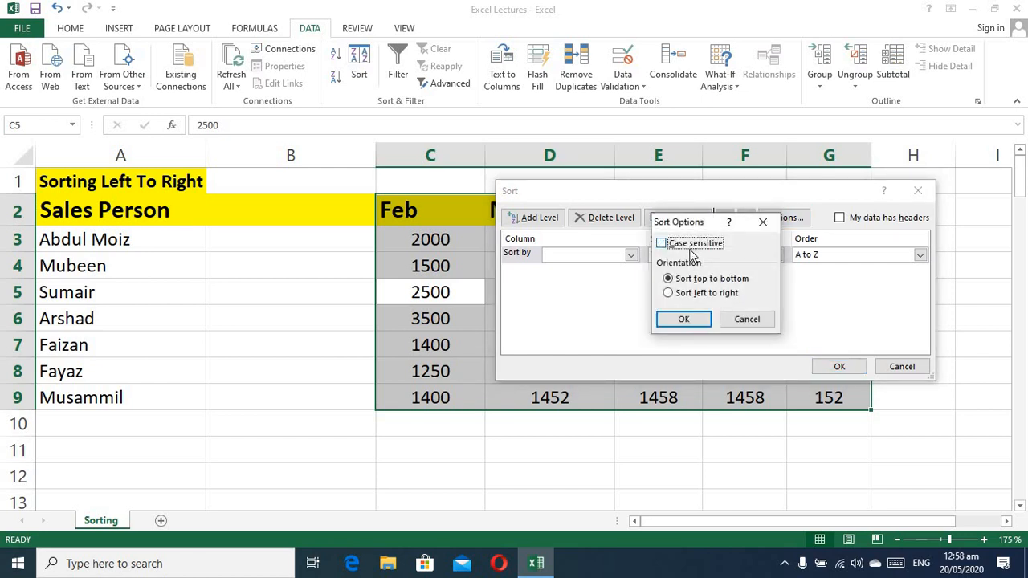
left_click(689, 294)
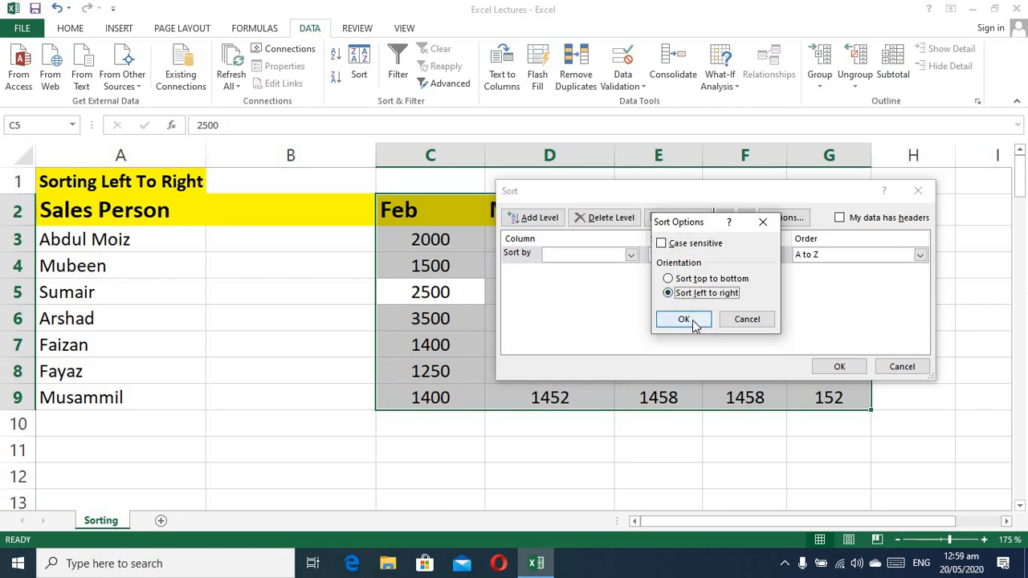
left_click(696, 320)
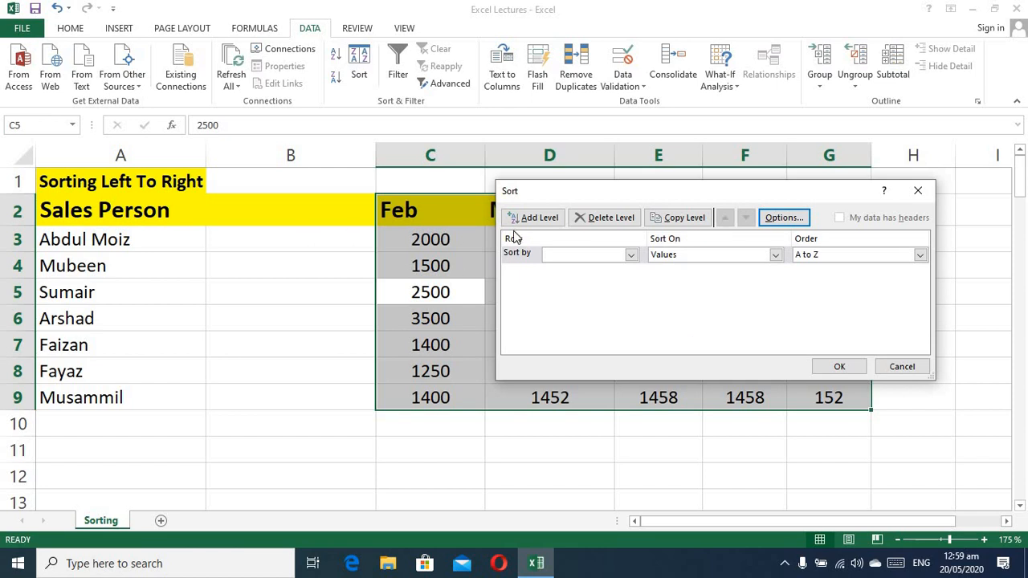
Step: Sort by Row 2 on values, using the custom list Jan, Feb, Mar, Apr as the order
left_click(631, 256)
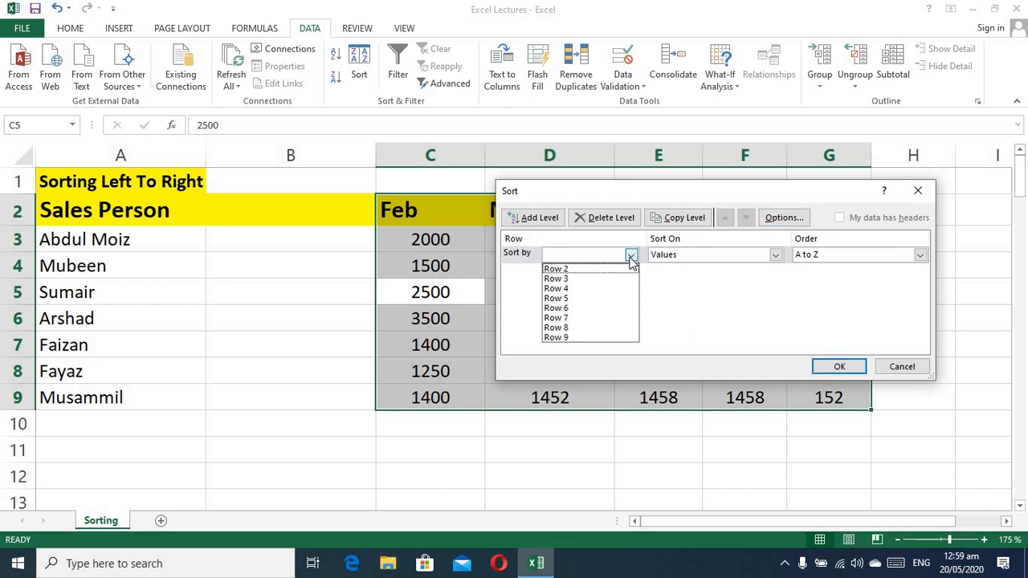
left_click(587, 270)
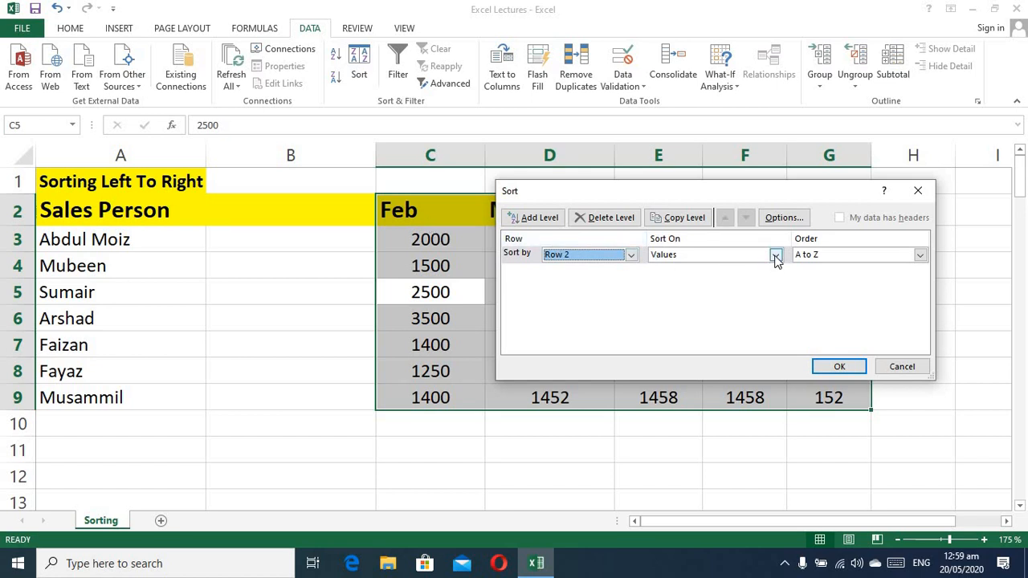
left_click(921, 256)
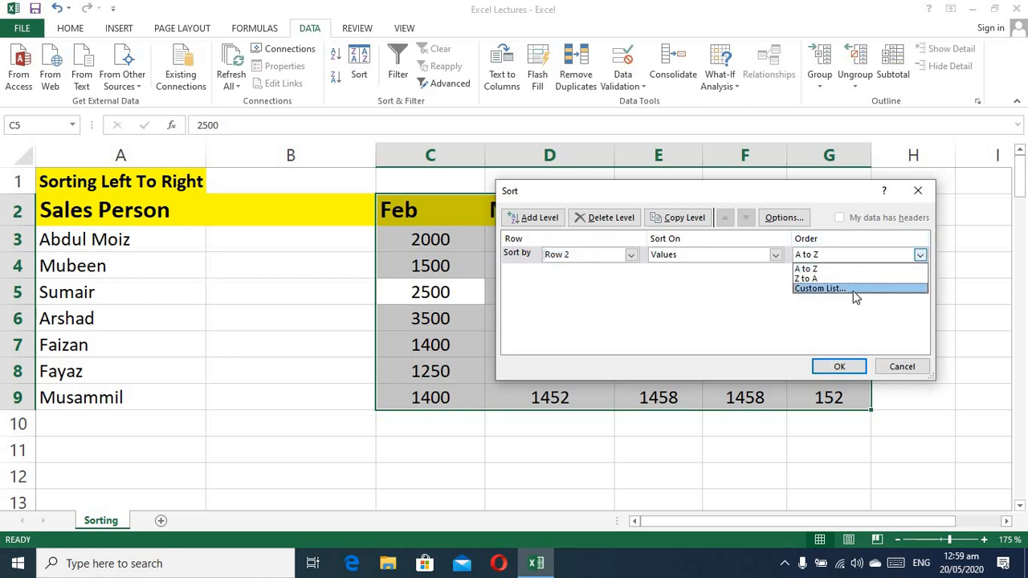
left_click(855, 290)
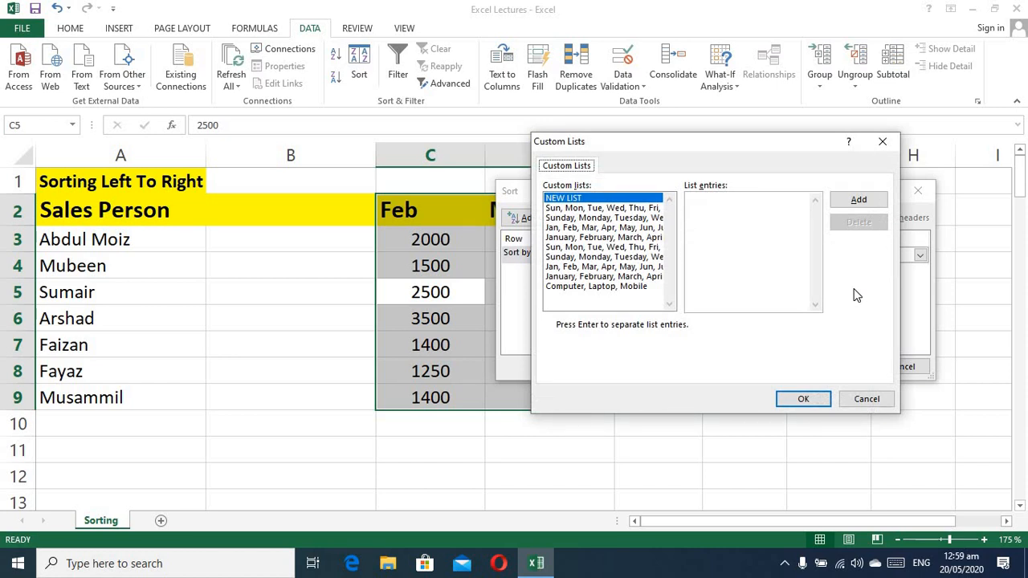
left_click(566, 268)
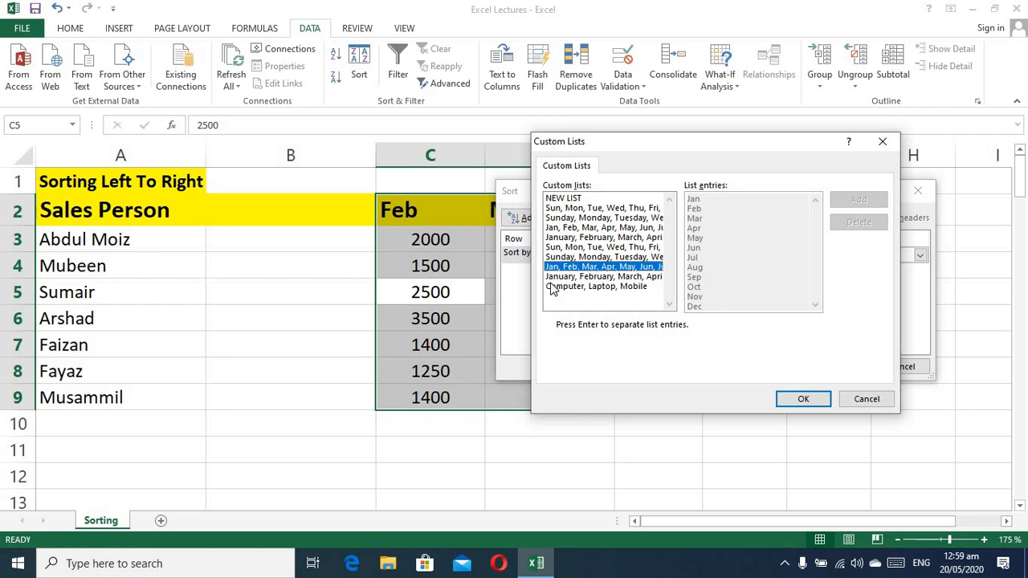
left_click(803, 399)
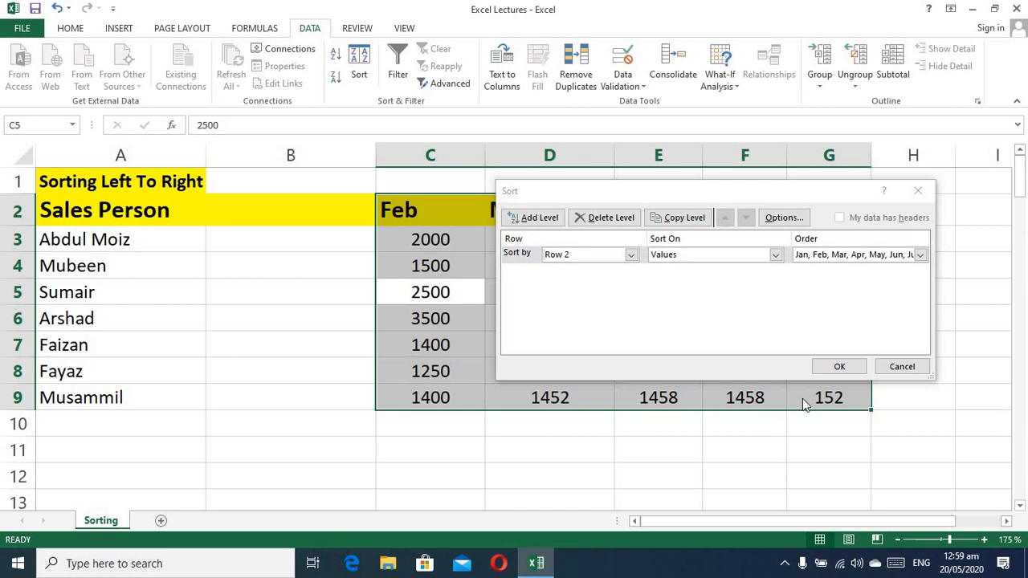
Step: Switch the order to the reversed month list, Dec to Jan, and apply the sort
left_click(921, 254)
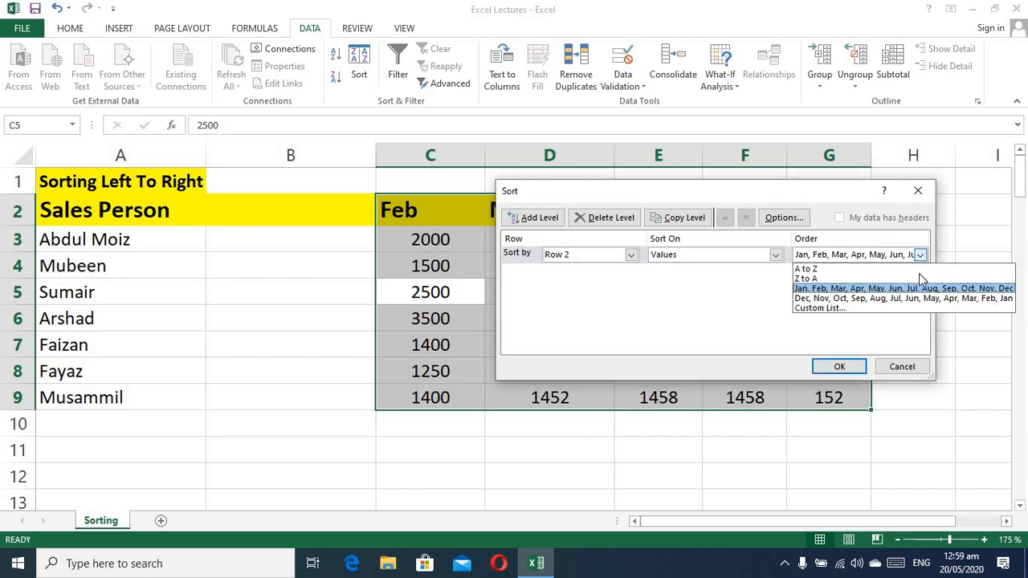
left_click(870, 305)
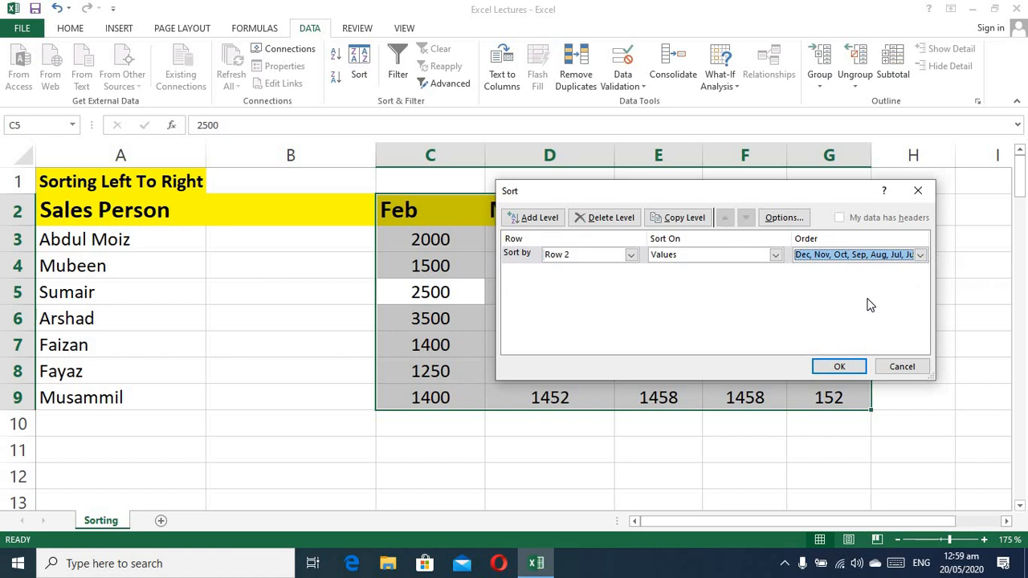
left_click(839, 367)
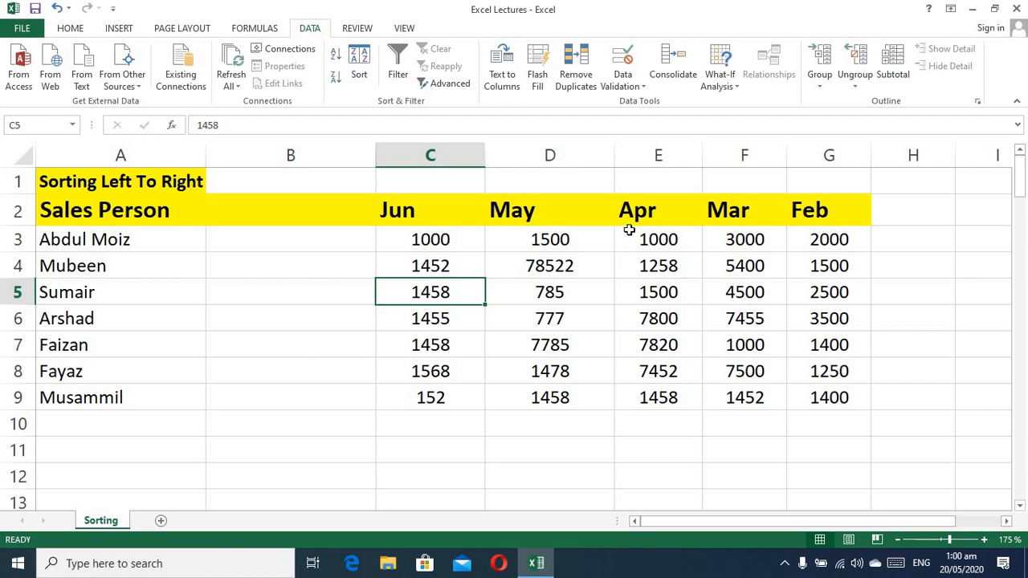
Step: In row 15 of the Custom Sorting table, enter rank 1 above Apr and rank 2 above Mar
scroll(340, 275, "down", 4)
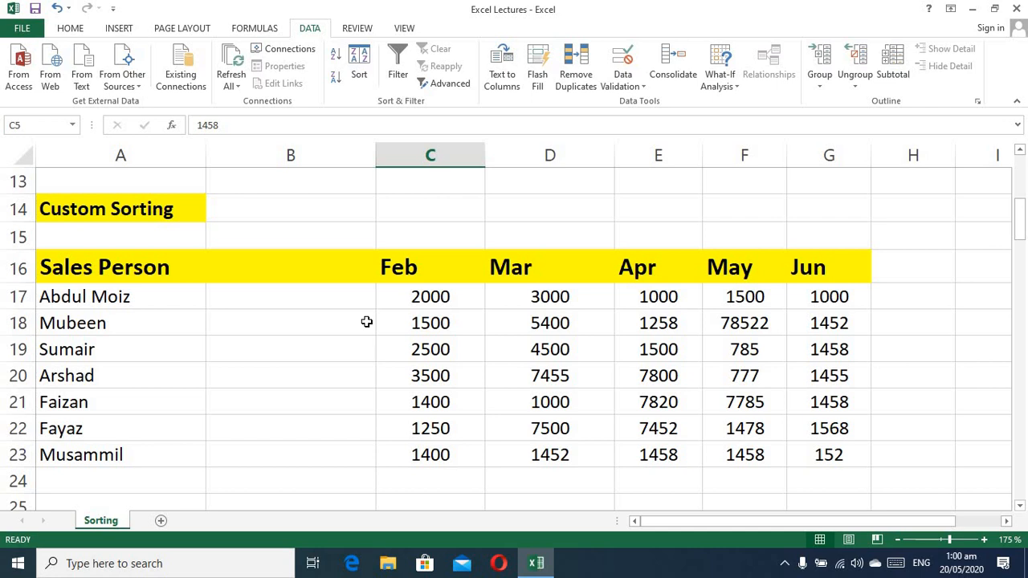
left_click(632, 246)
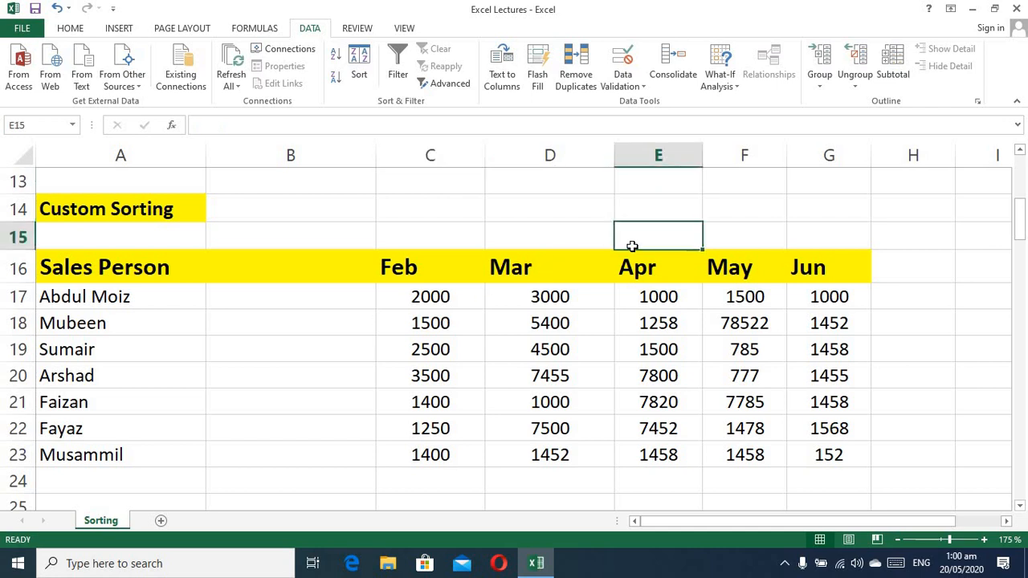
type("1")
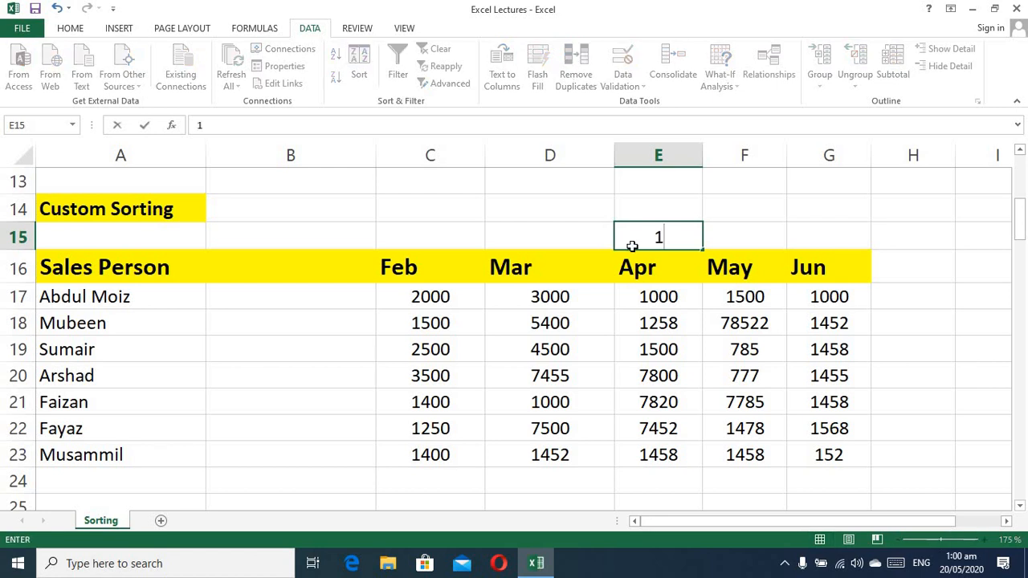
key("Return")
left_click(632, 246)
key("Left")
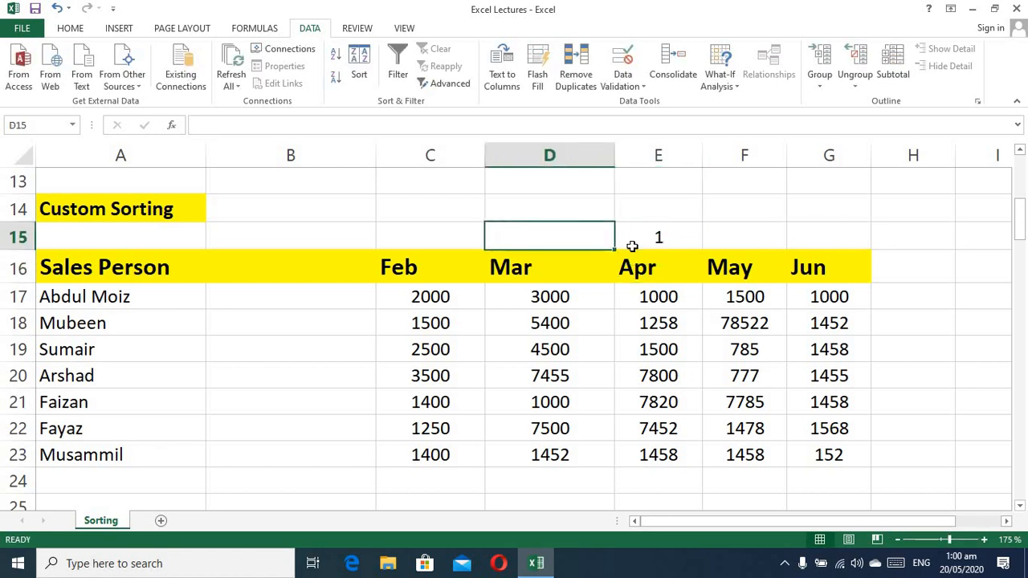
type("2")
key("Return")
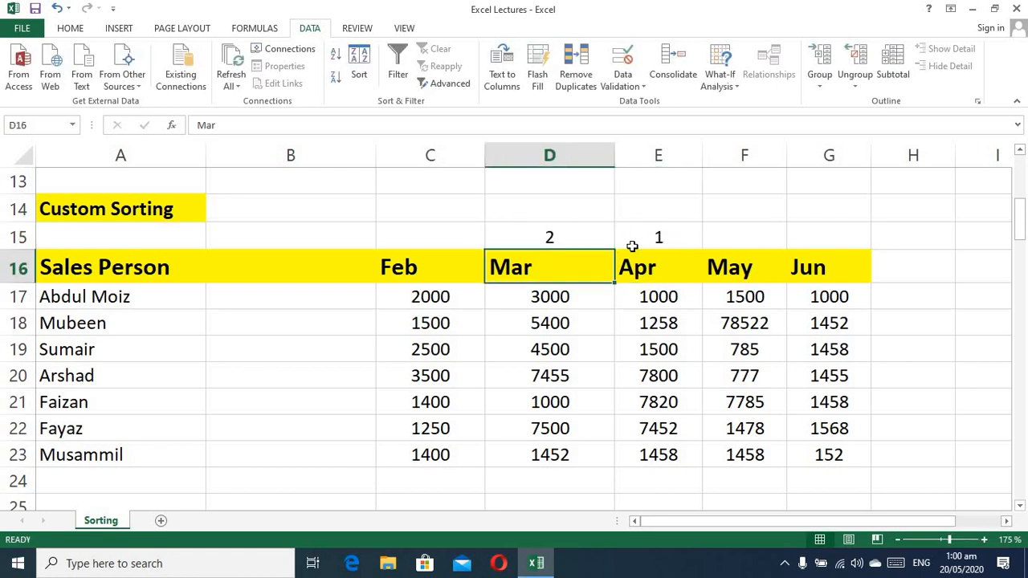
Step: Complete the ranks in row 15 with 3 above Jun, 4 above May and 5 above Feb
key("Right")
key("Up")
key("Right")
key("Right")
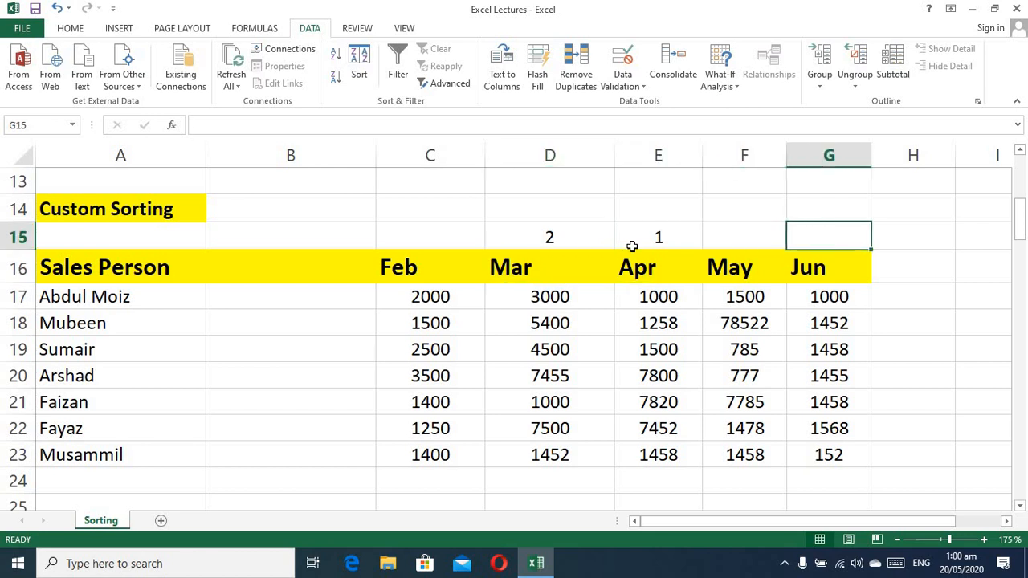
type("3")
key("Left")
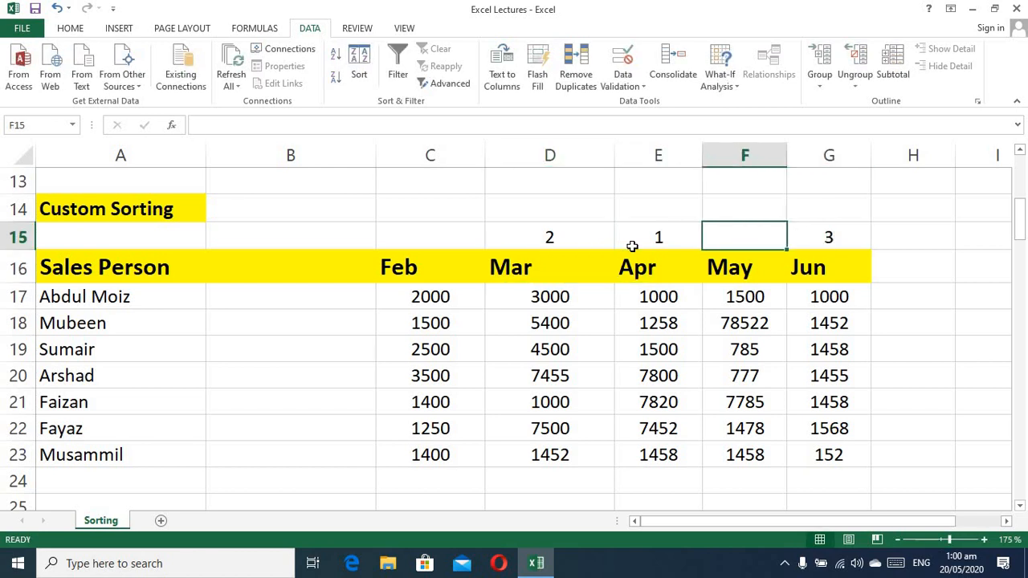
type("4")
key("Left")
key("Left")
key("Left")
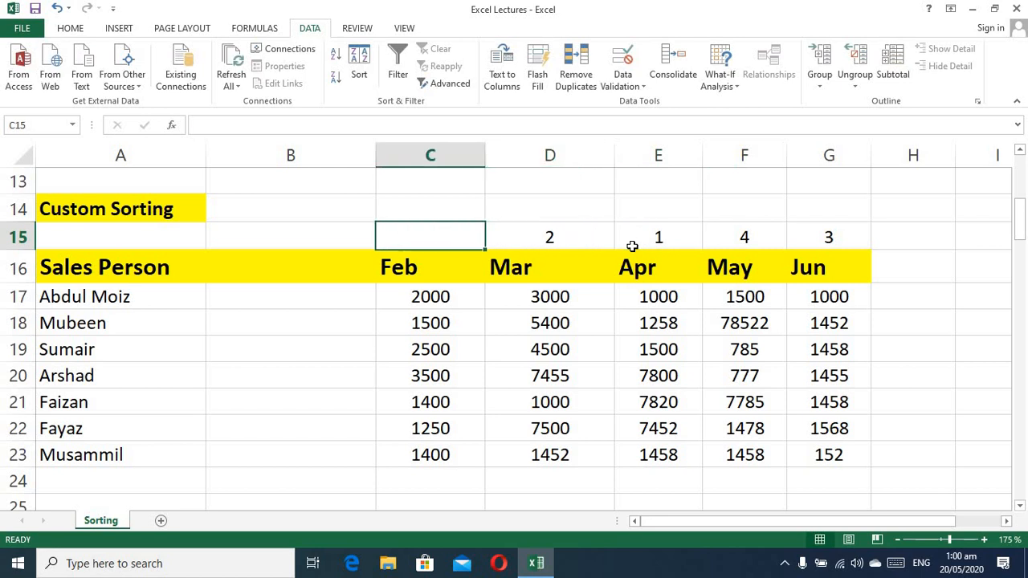
type("5")
key("Return")
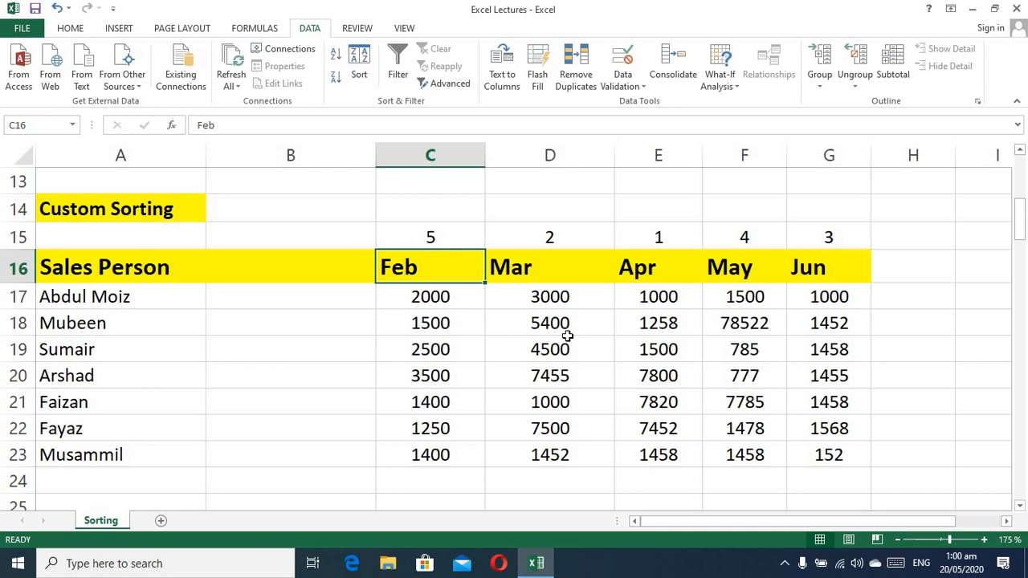
Step: Start a custom sort of the Custom Sorting table and confirm left-to-right orientation in the sort options
left_click(533, 339)
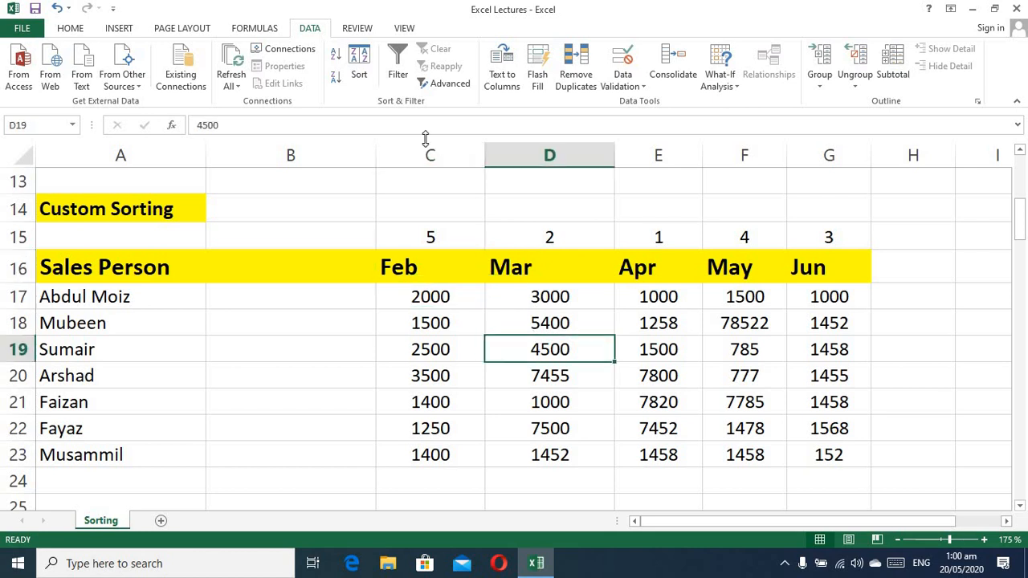
left_click(361, 64)
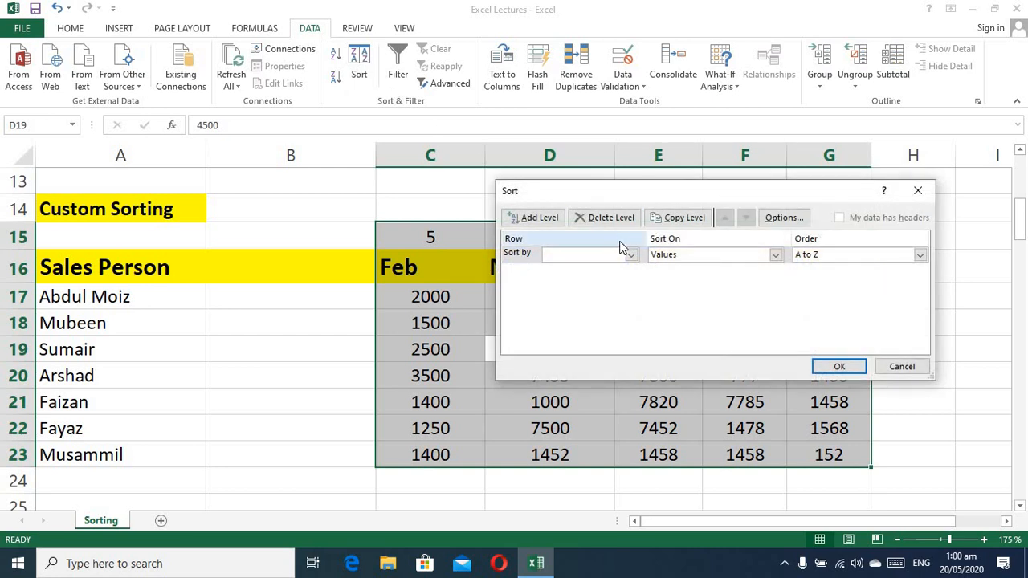
left_click(783, 217)
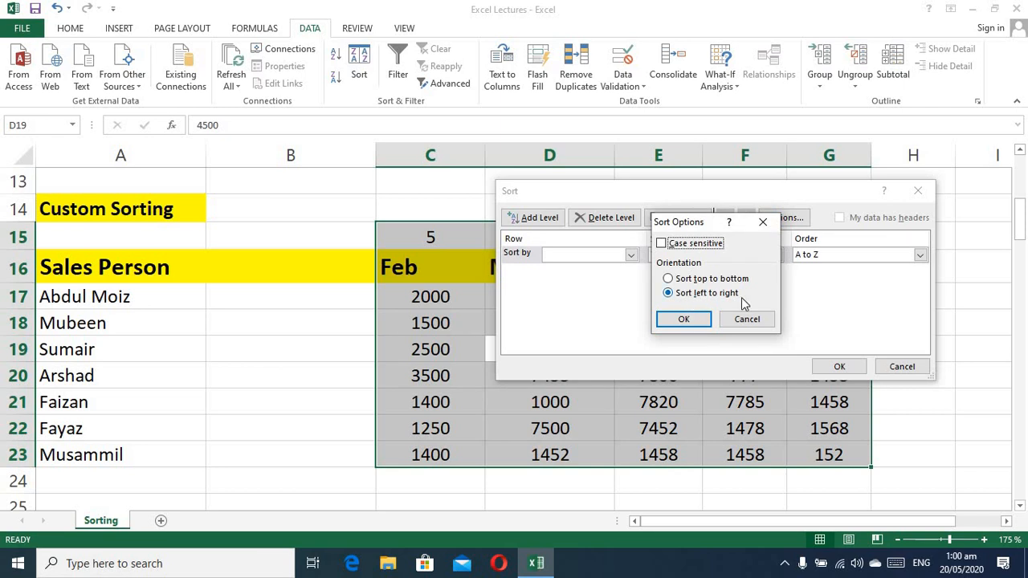
left_click(685, 318)
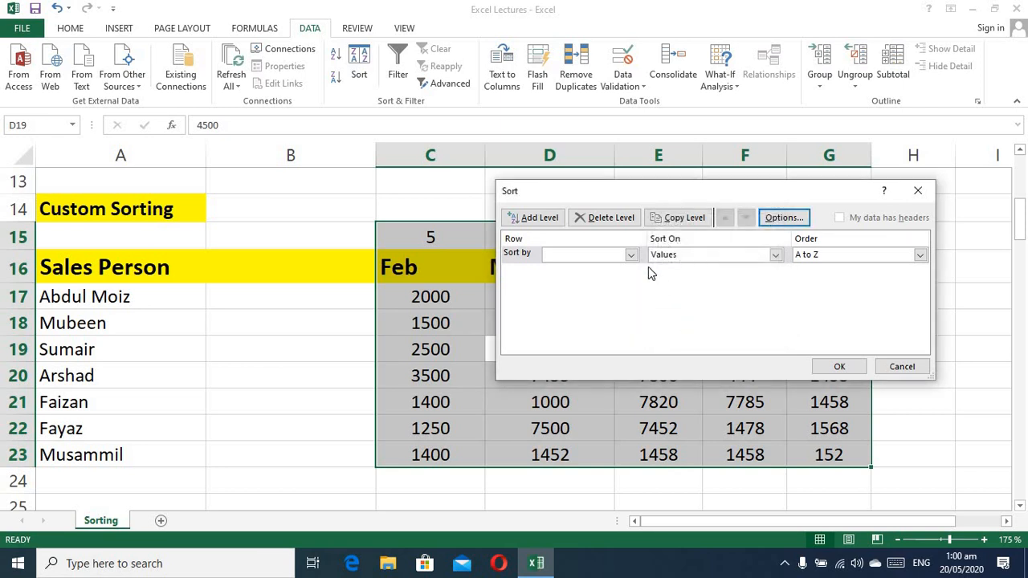
left_click(632, 255)
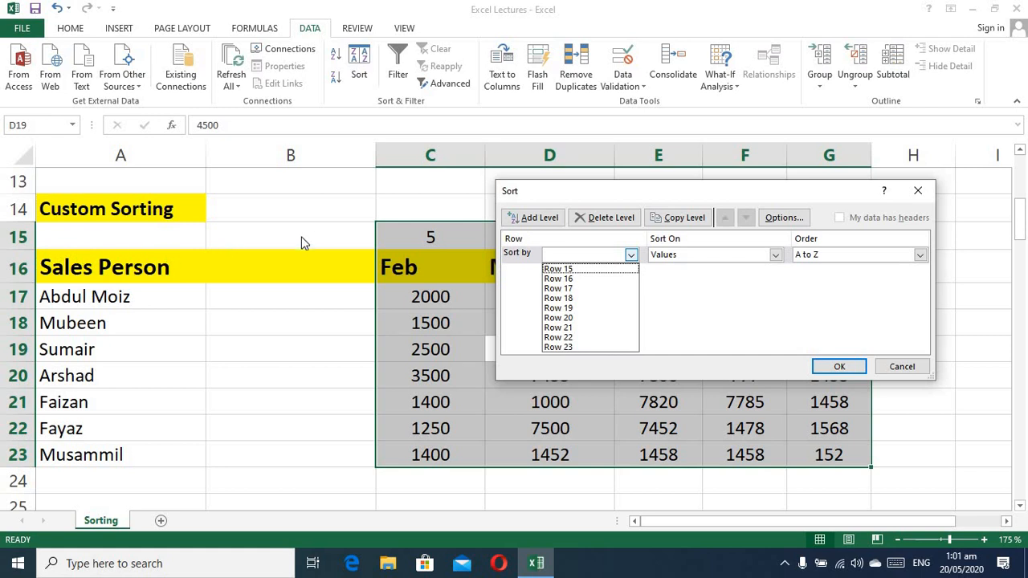
left_click(671, 198)
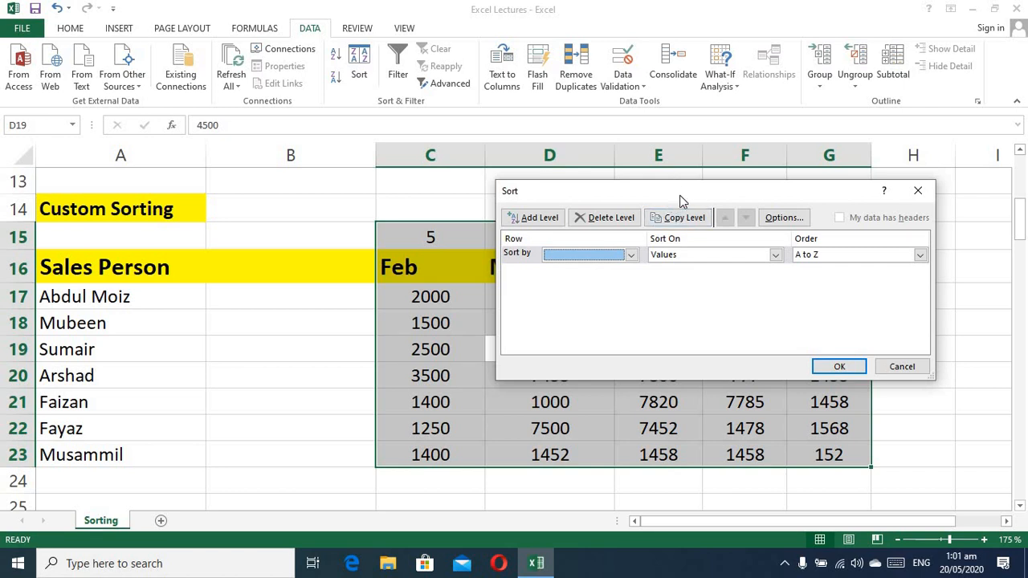
left_click_drag(680, 195, 331, 16)
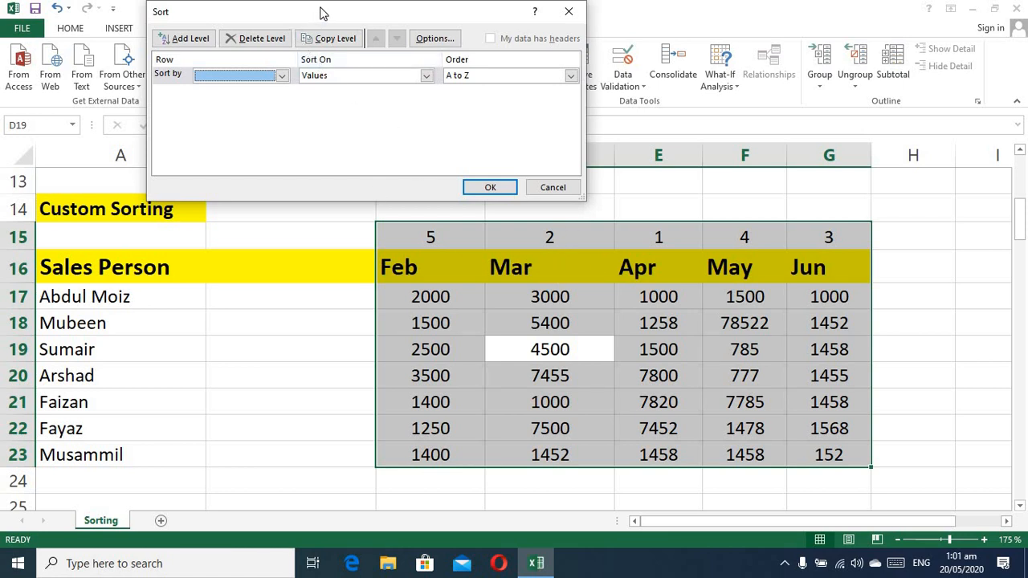
left_click_drag(319, 12, 552, 215)
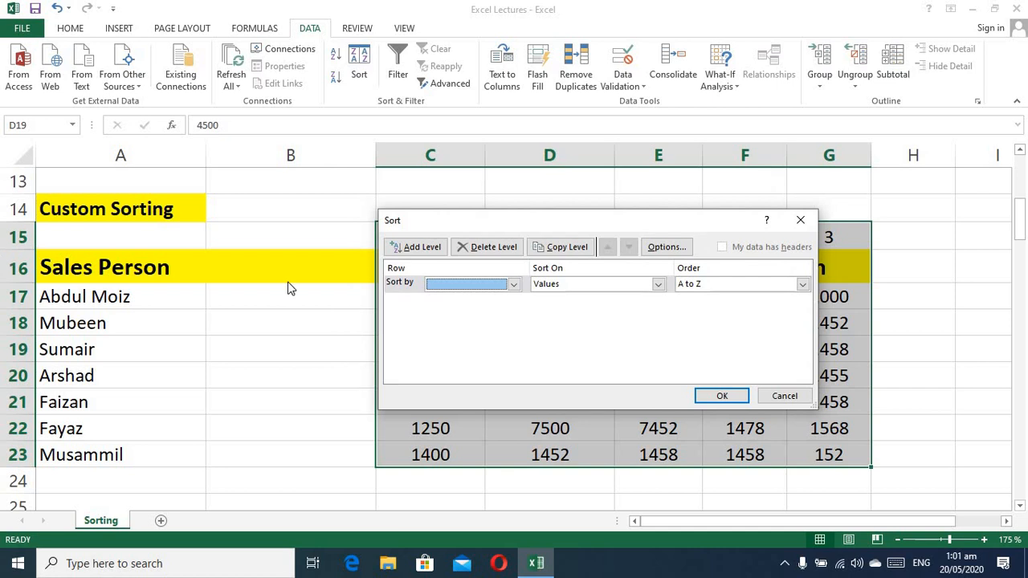
Step: Sort the Custom Sorting table's month columns by the values in Row 15, Smallest to Largest
left_click(511, 284)
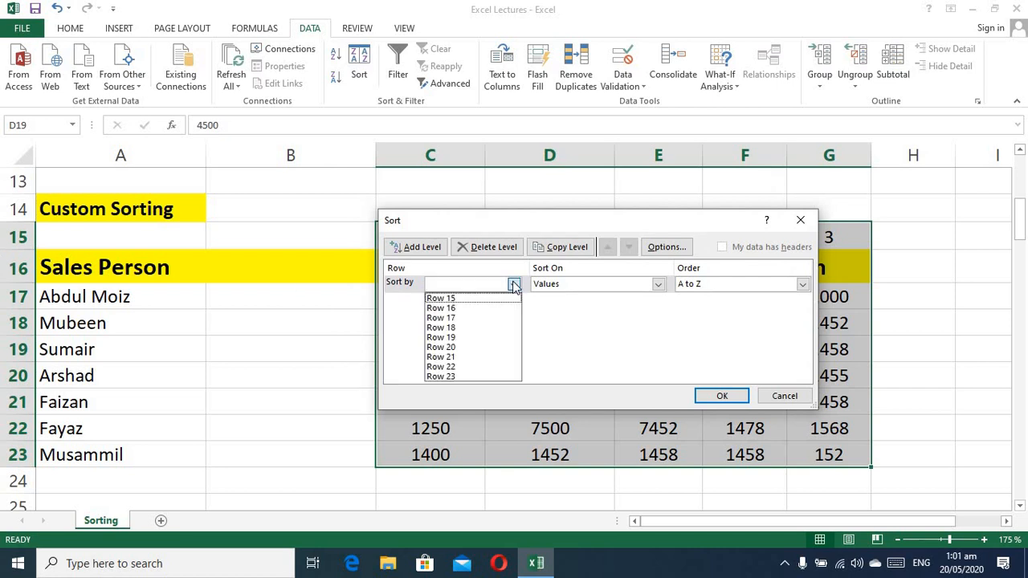
left_click(469, 298)
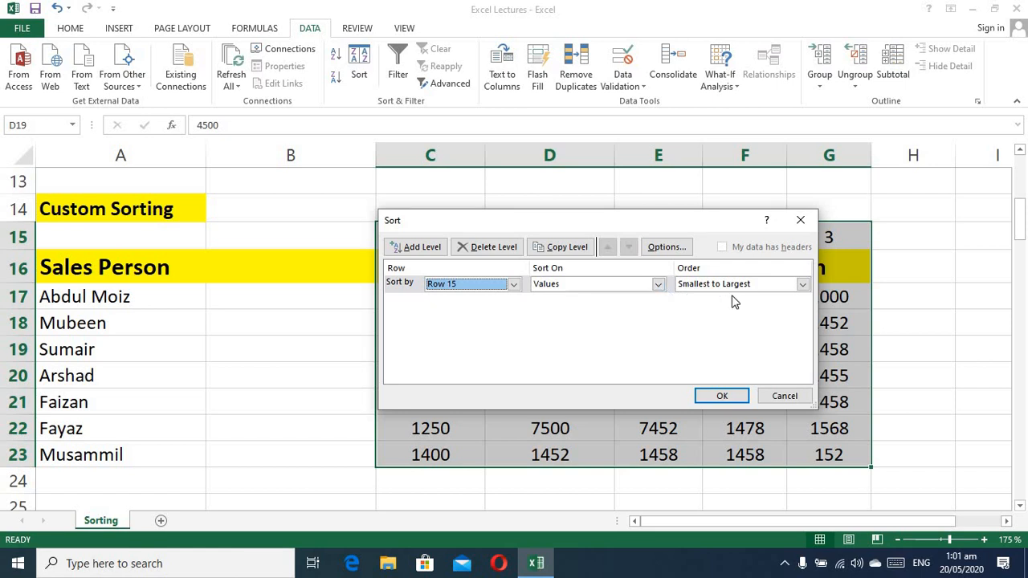
left_click(803, 286)
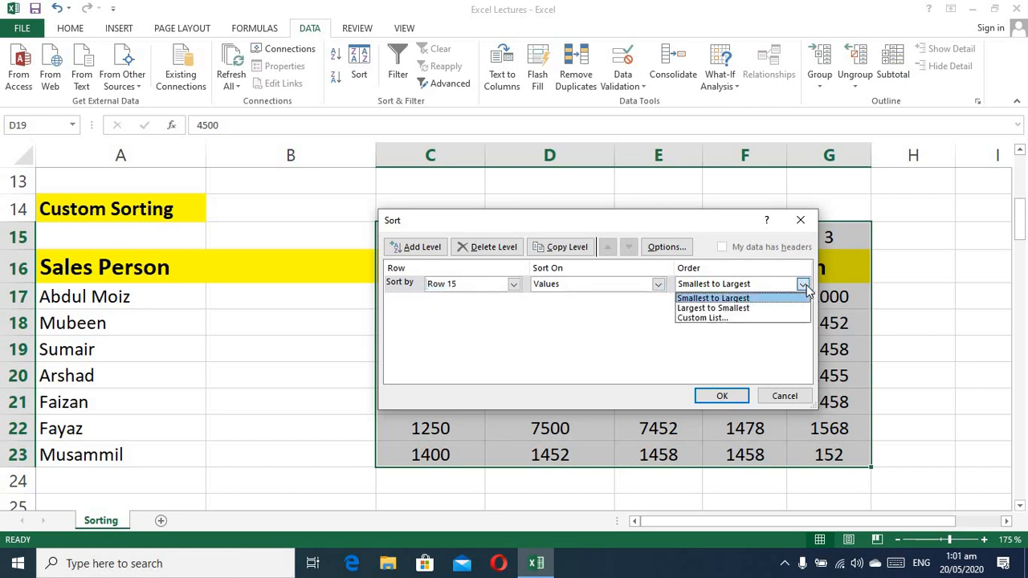
left_click(746, 296)
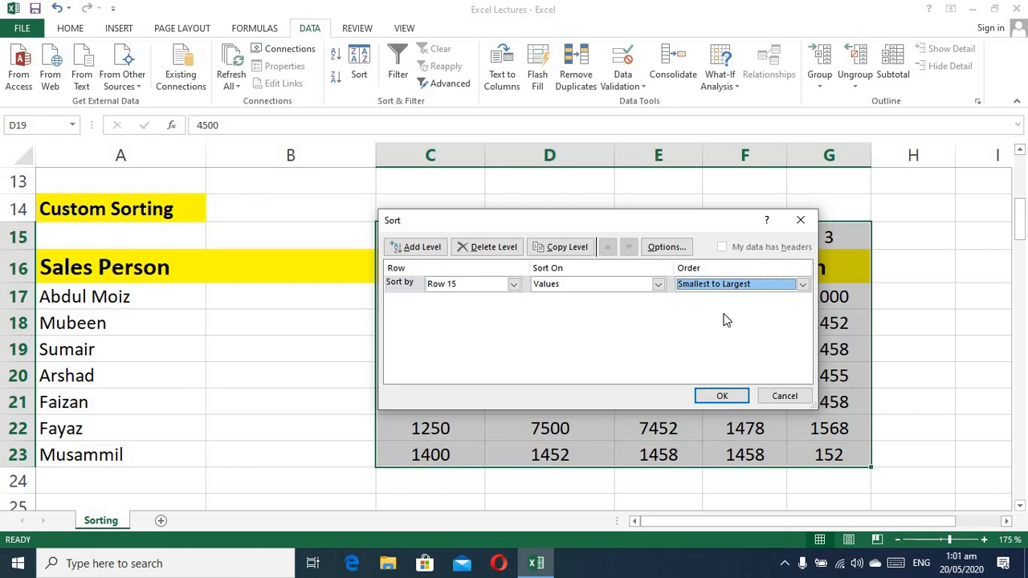
left_click(726, 398)
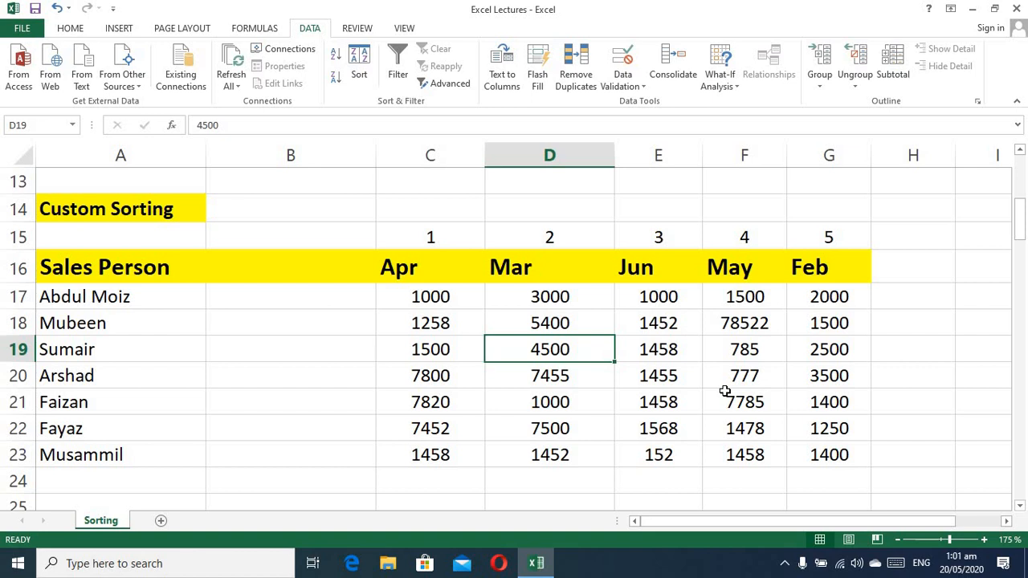
Step: Start a custom sort of the Month Name list in A32:A36 and set its orientation to Sort top to bottom
scroll(725, 392, "down", 4)
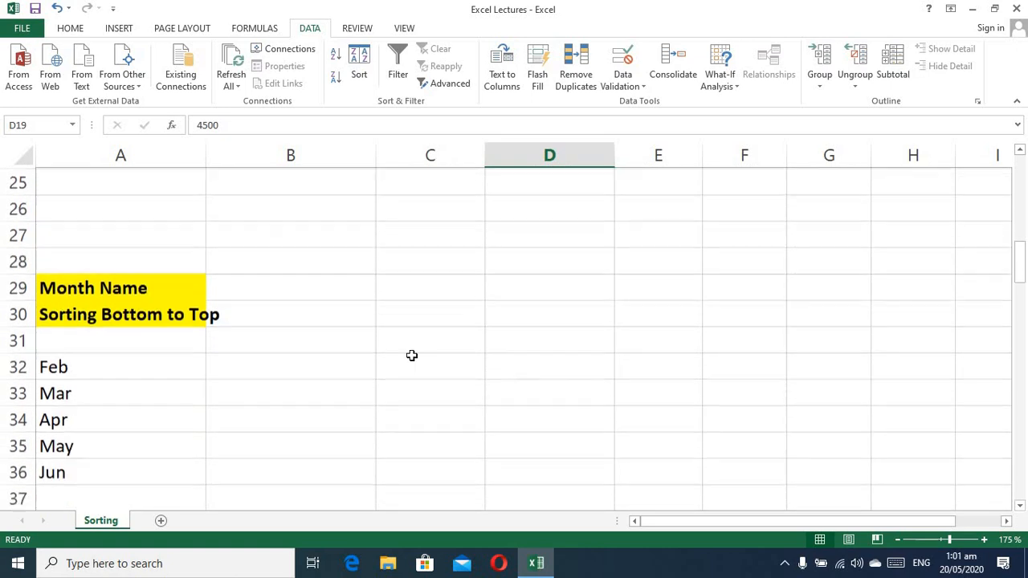
scroll(360, 353, "down", 1)
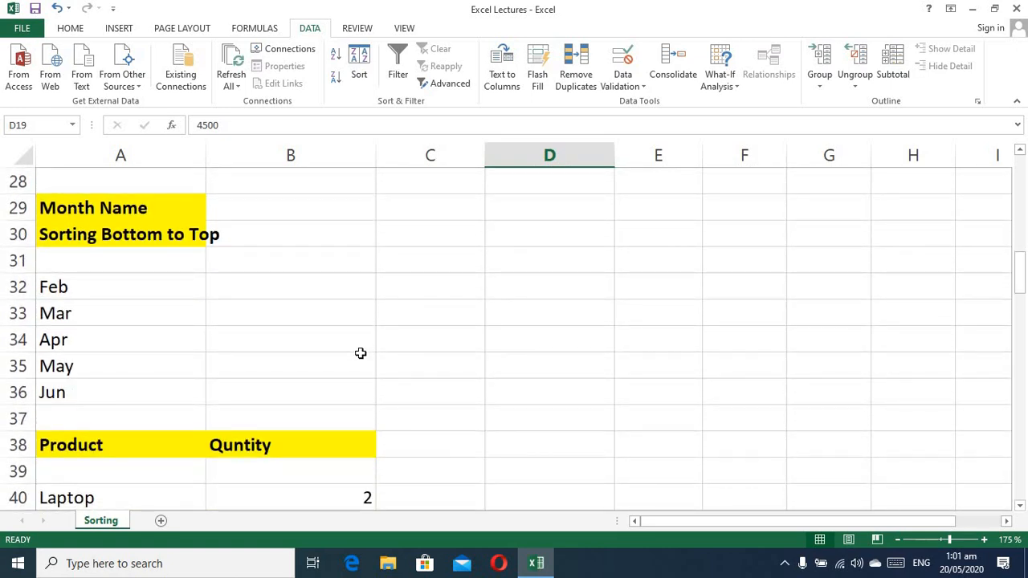
scroll(360, 353, "up", 1)
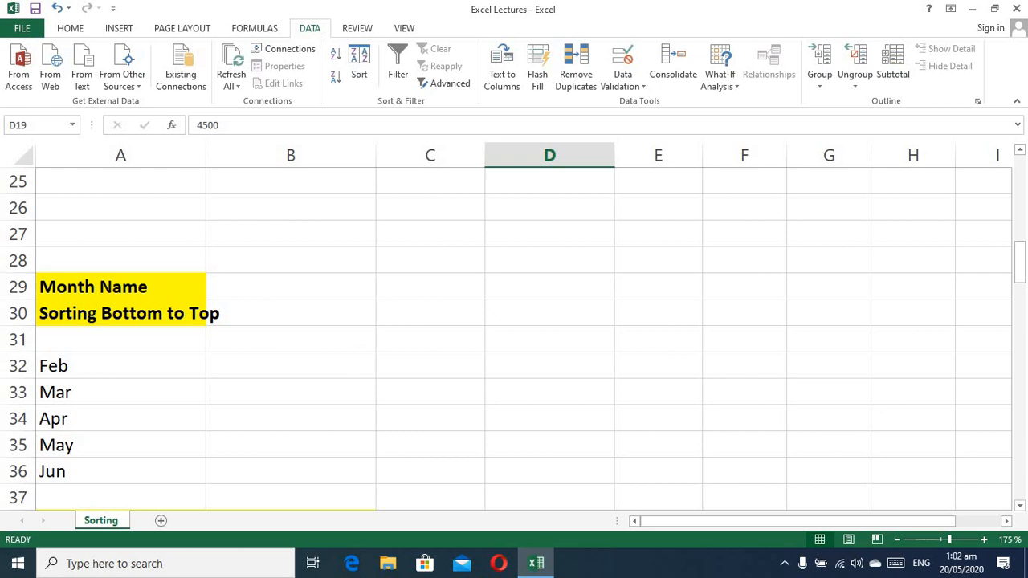
left_click(73, 393)
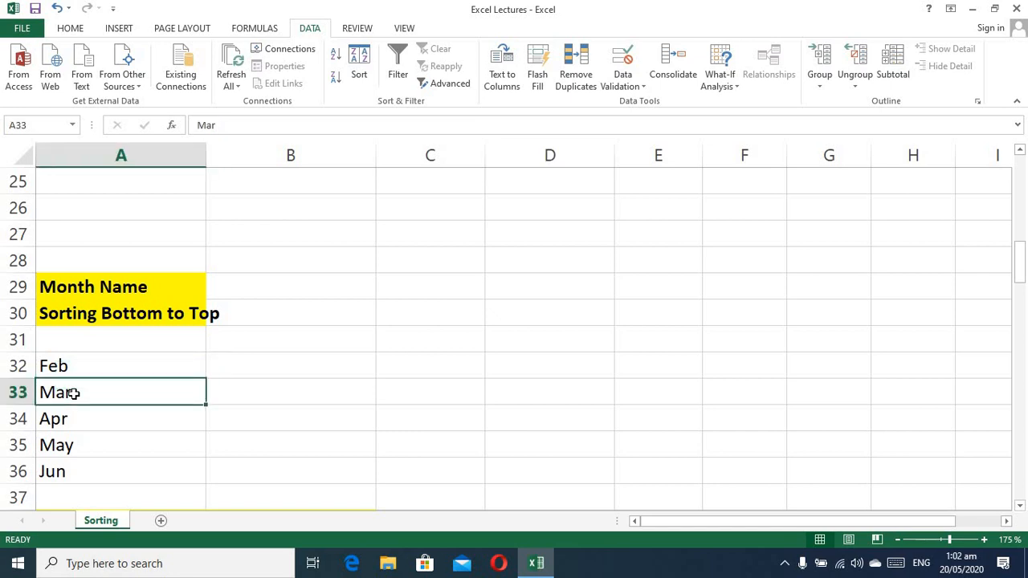
left_click(360, 63)
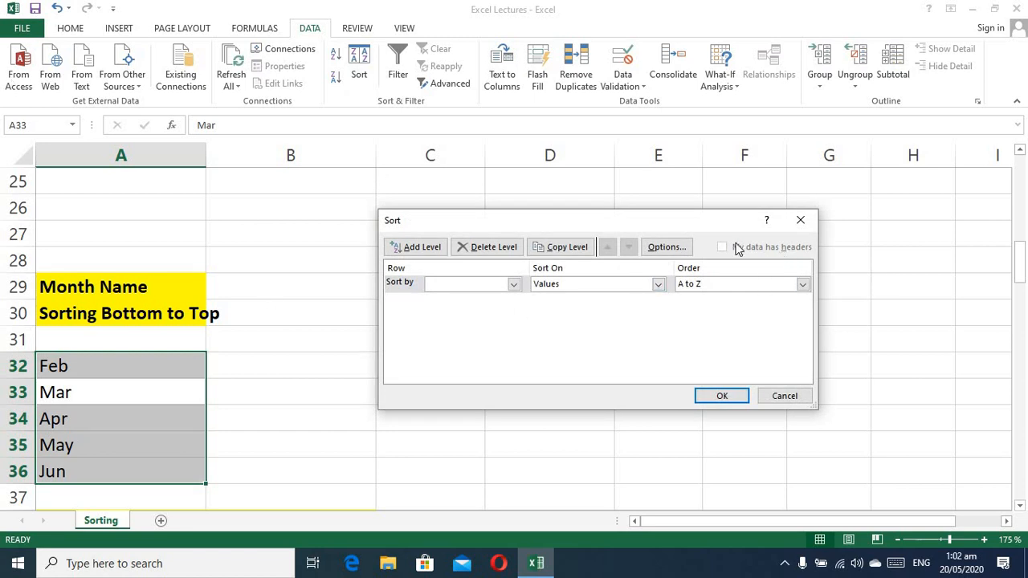
left_click(668, 247)
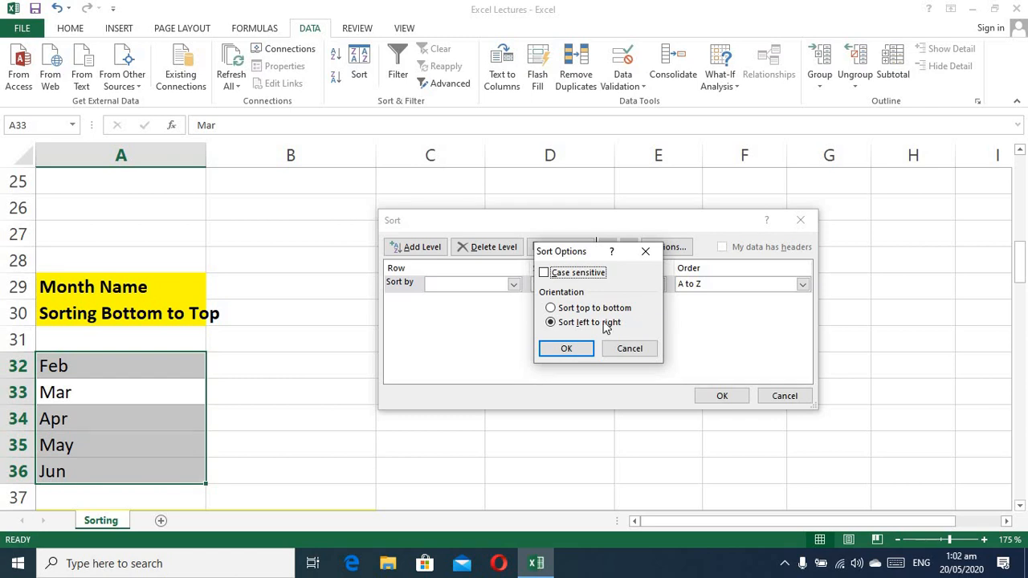
left_click(554, 309)
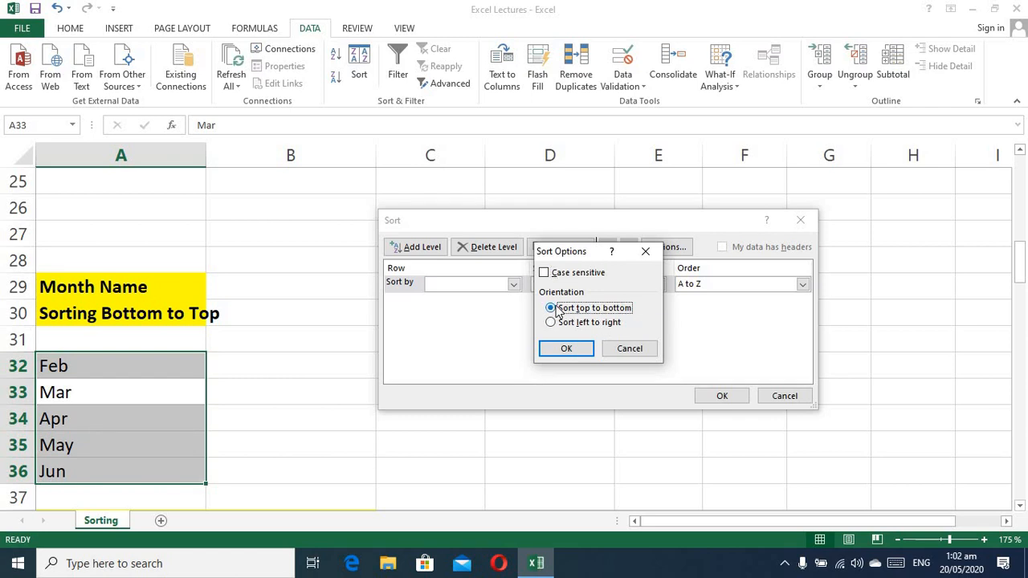
left_click(568, 354)
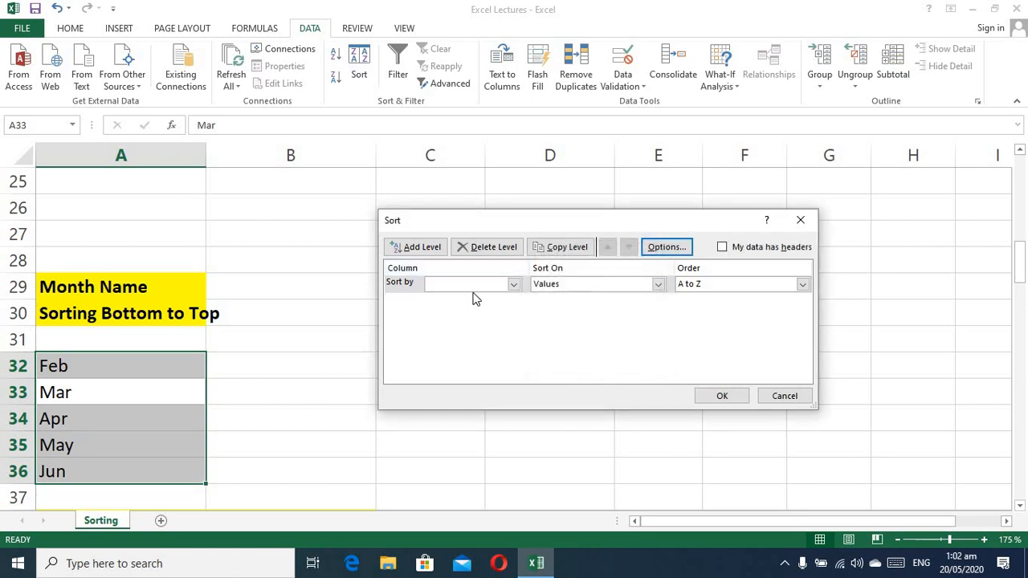
Step: Set the sort to Column A and choose the custom list Jan, Feb, Mar, Apr through Dec as its order
left_click(514, 285)
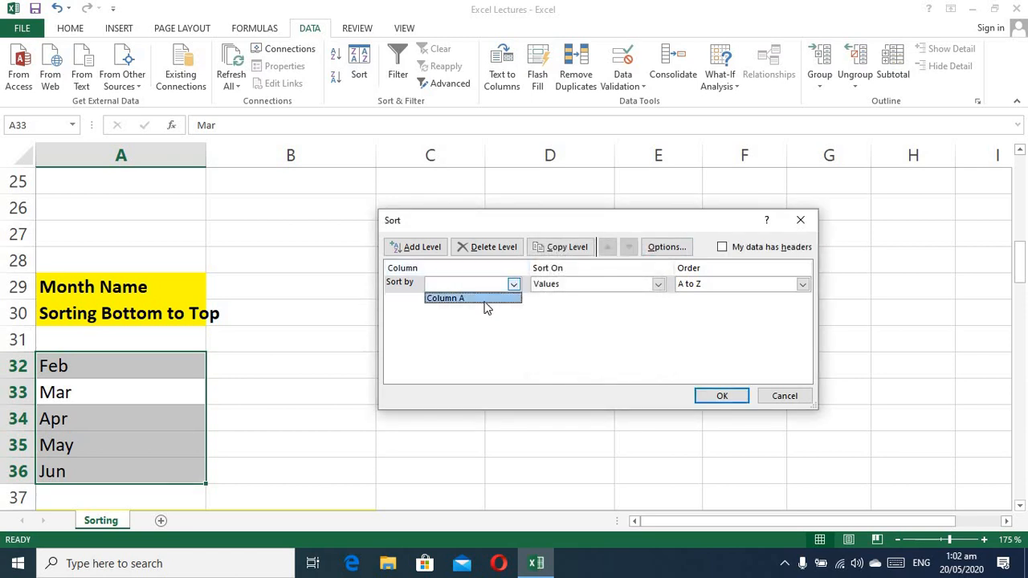
left_click(493, 297)
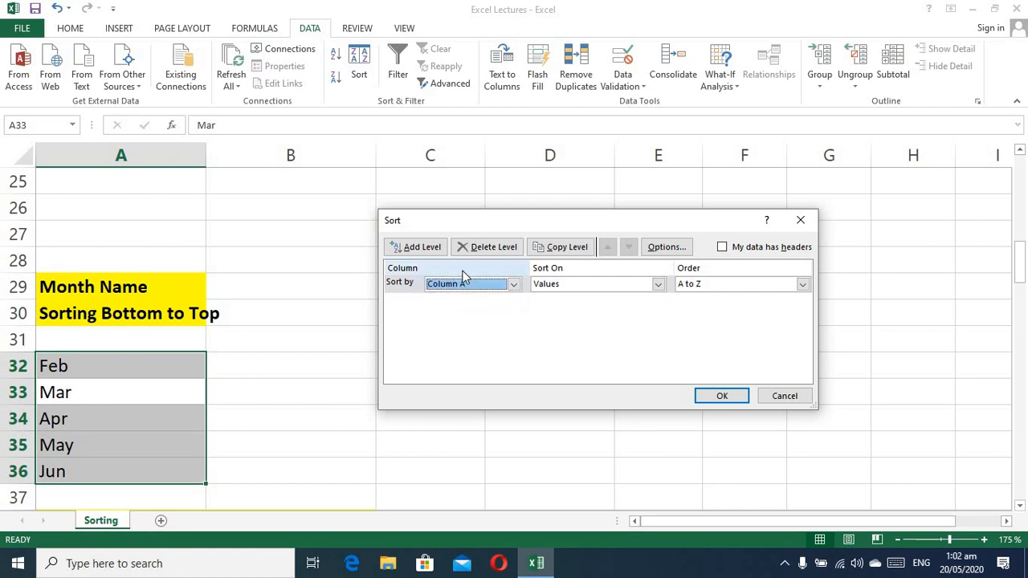
left_click(804, 285)
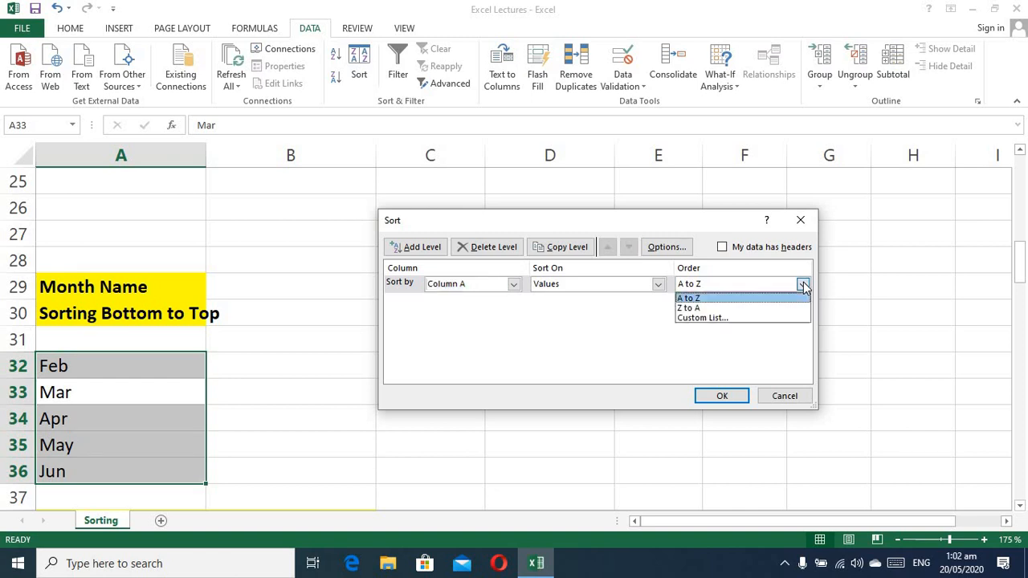
left_click(761, 318)
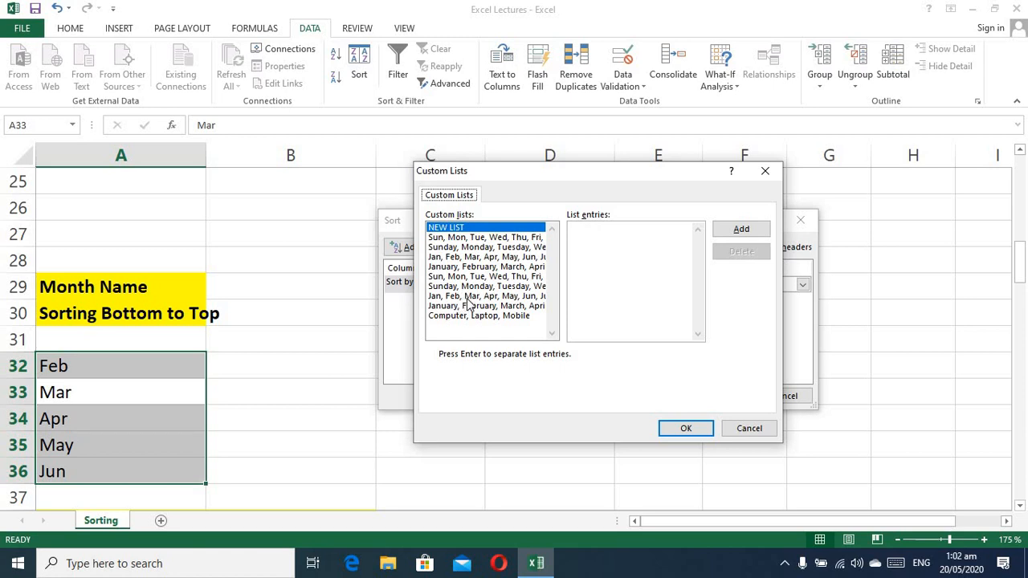
left_click(470, 297)
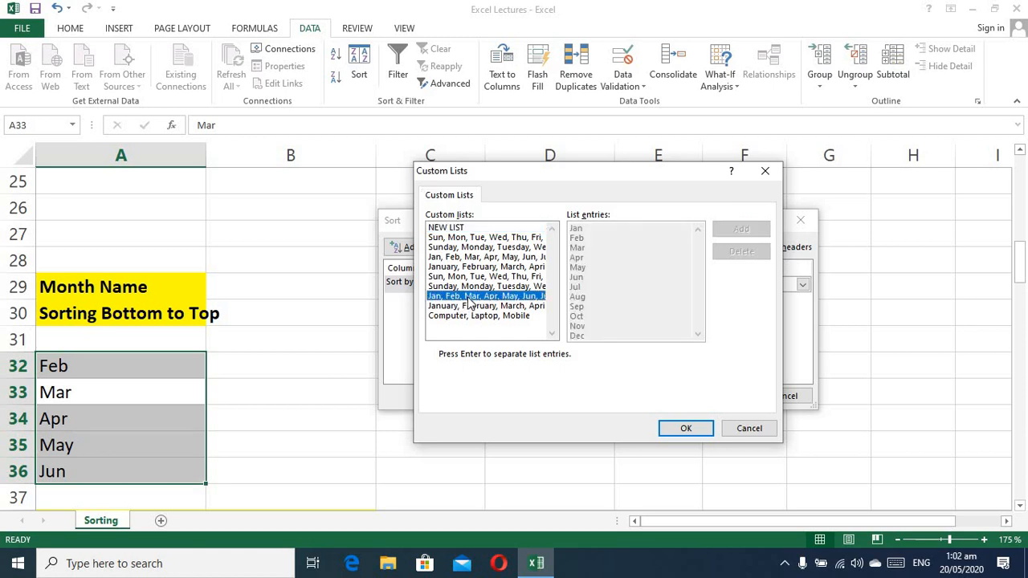
left_click(687, 428)
Step: Switch the month list's order to the reversed custom list, Dec to Jan, and apply the sort
left_click(802, 283)
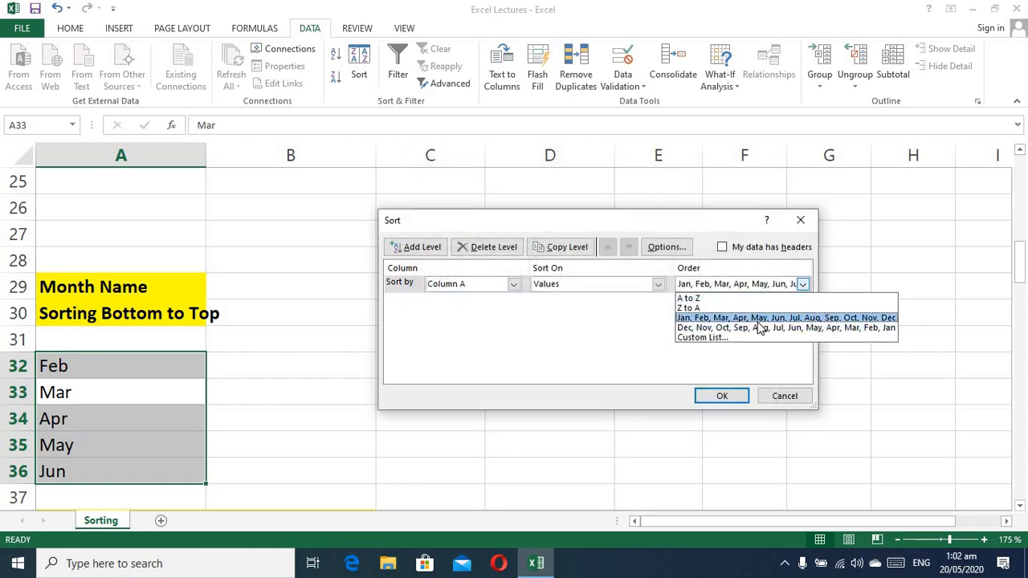
left_click(739, 330)
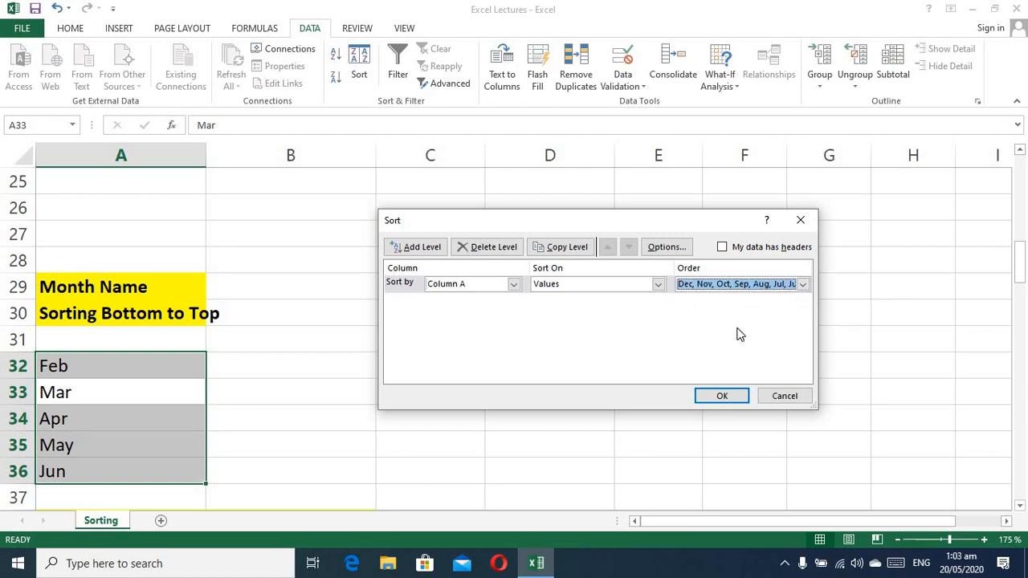
left_click(719, 394)
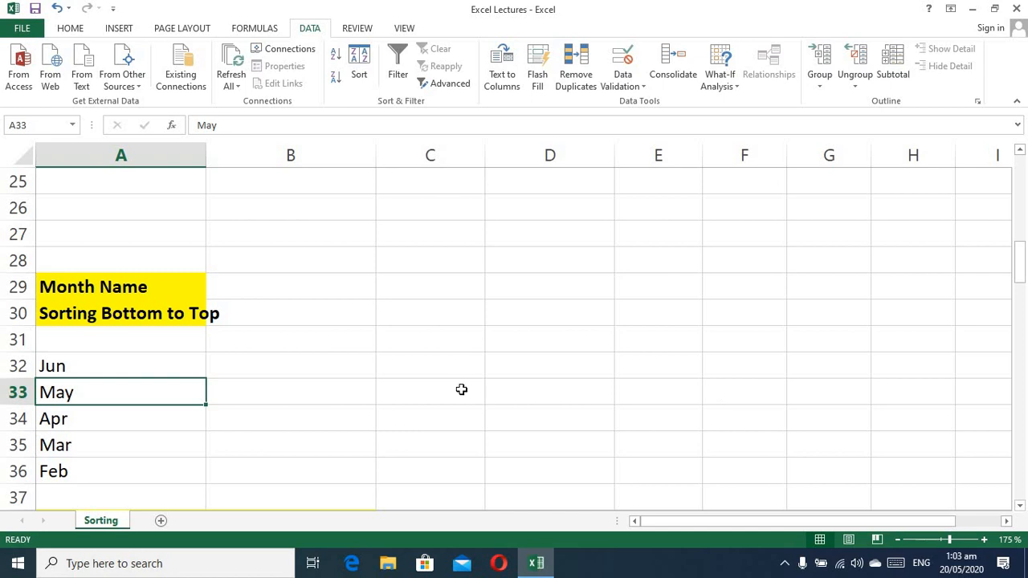
Step: Start a custom sort of the Product and Quntity table in A40:B45 and set it to sort by Column A
scroll(424, 388, "down", 2)
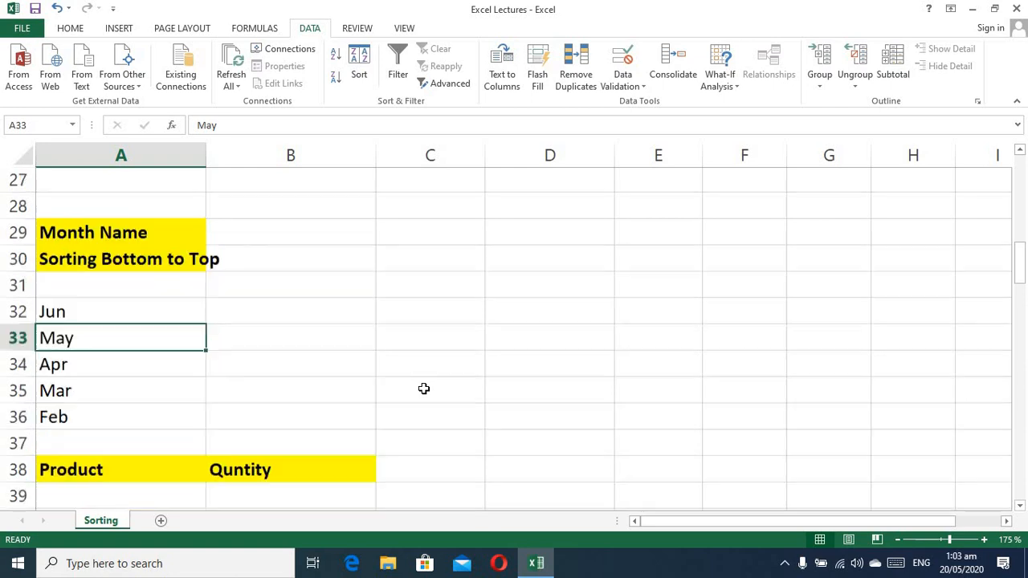
scroll(424, 389, "down", 3)
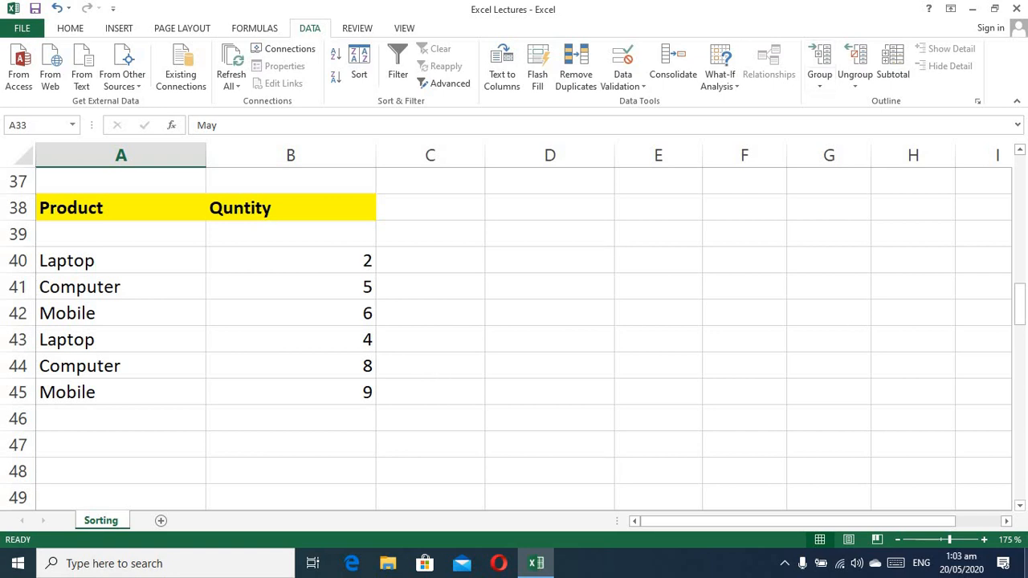
left_click(57, 314)
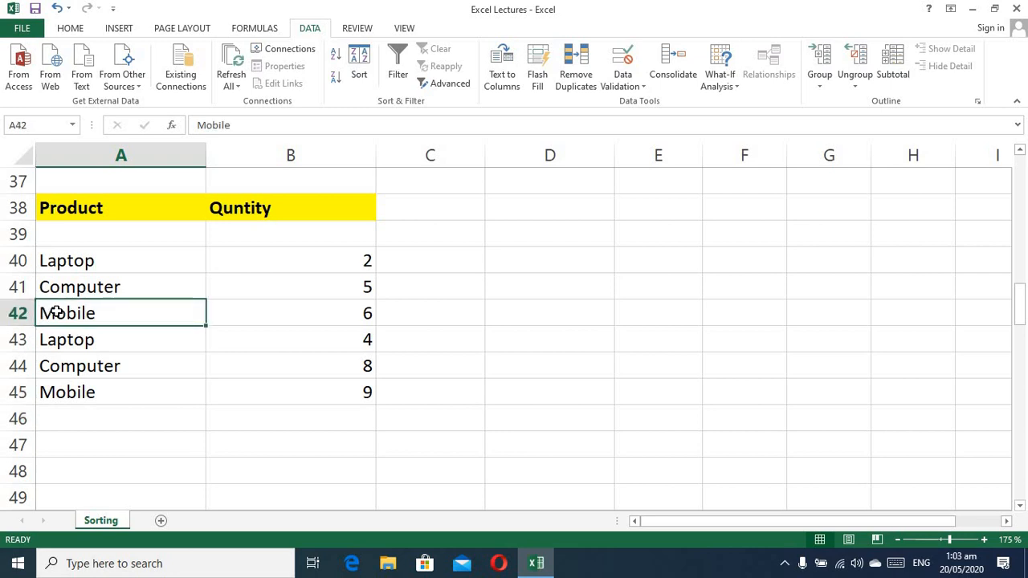
left_click(68, 291)
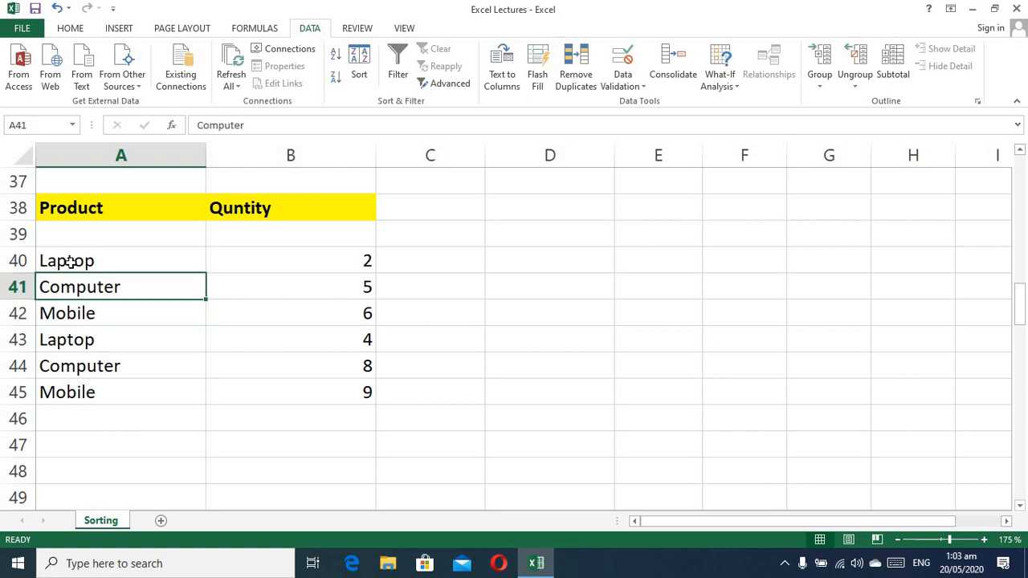
left_click(75, 263)
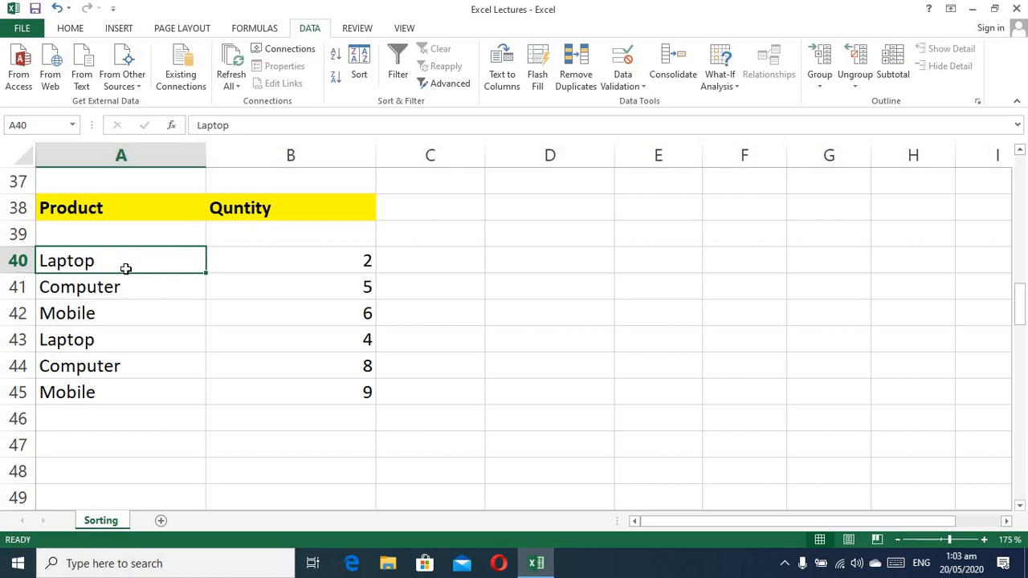
left_click(65, 335)
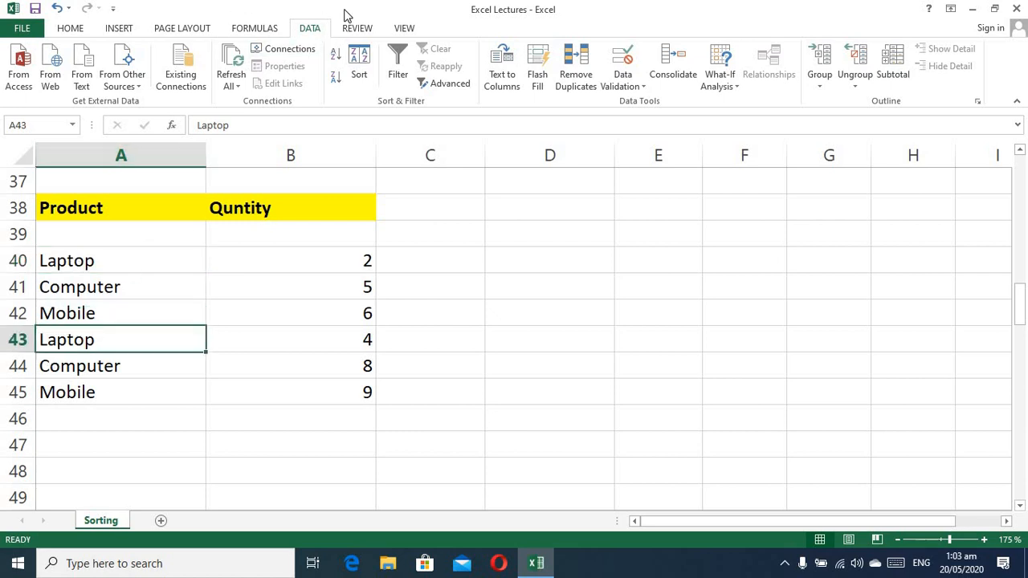
left_click(361, 57)
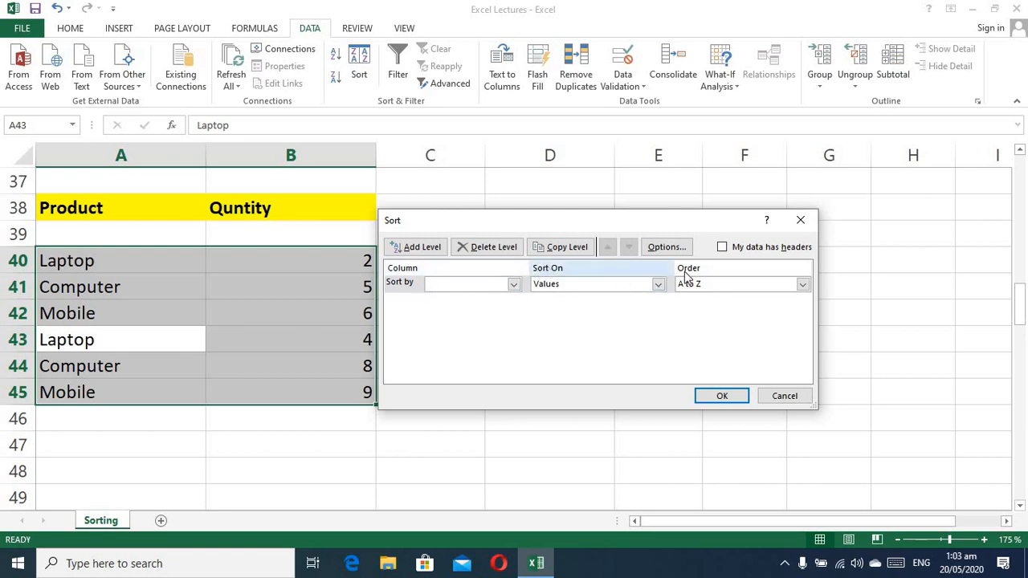
left_click(514, 285)
left_click(514, 284)
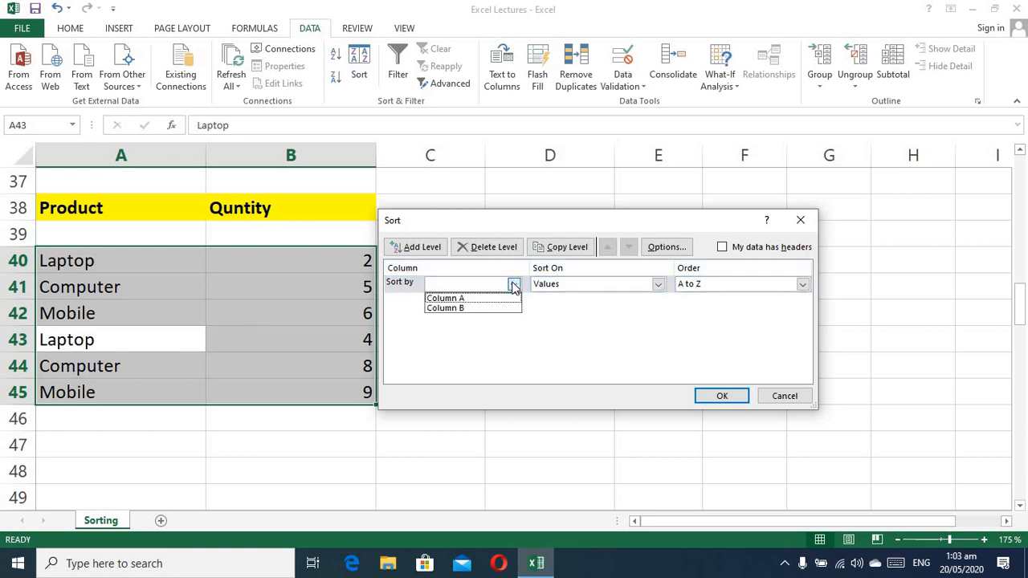
left_click(441, 299)
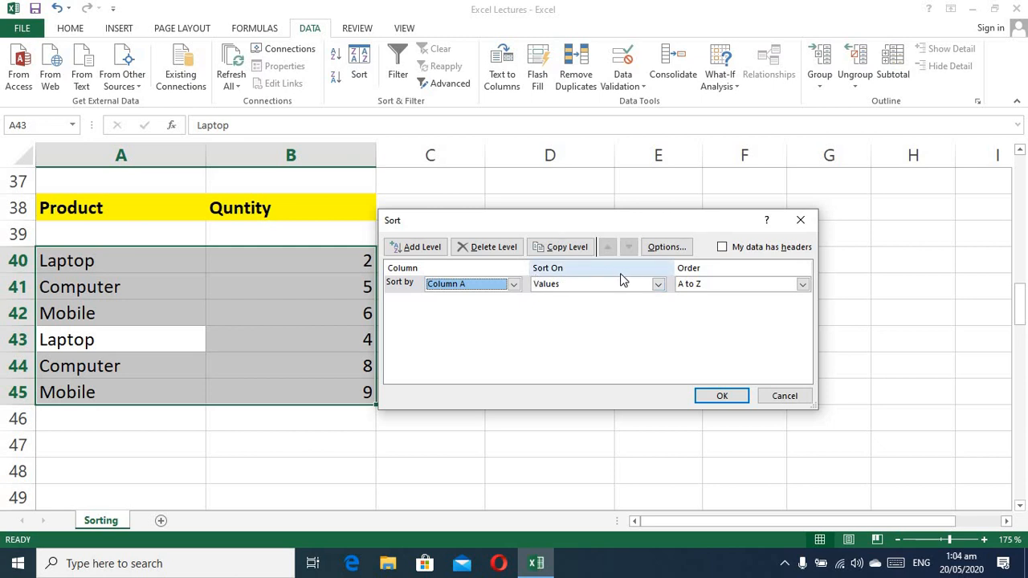
Step: Create a custom list with the entries Mobile, Laptop, Computer and use it as the sort order
left_click(801, 285)
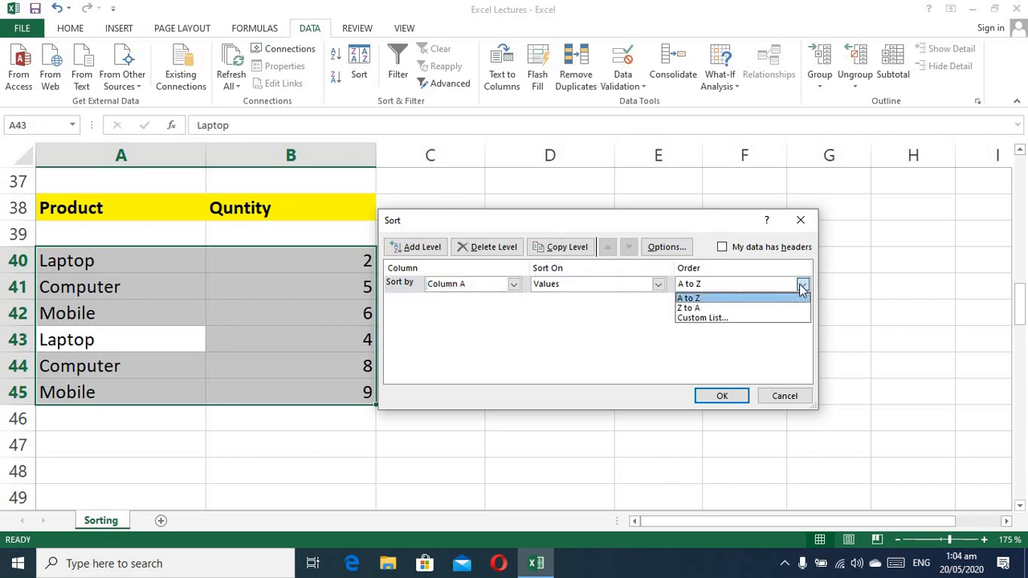
left_click(722, 319)
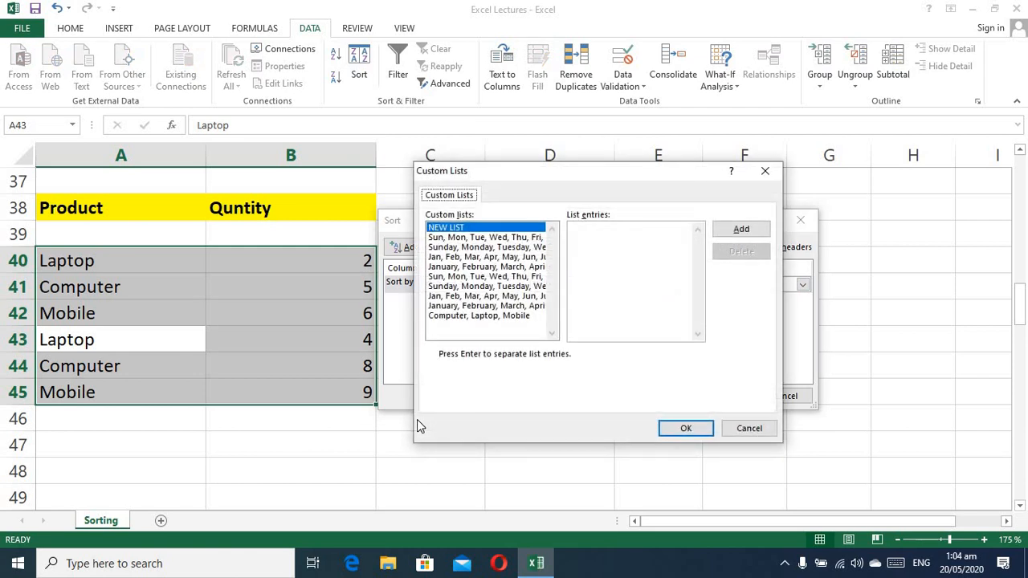
left_click(581, 232)
type("Mobile")
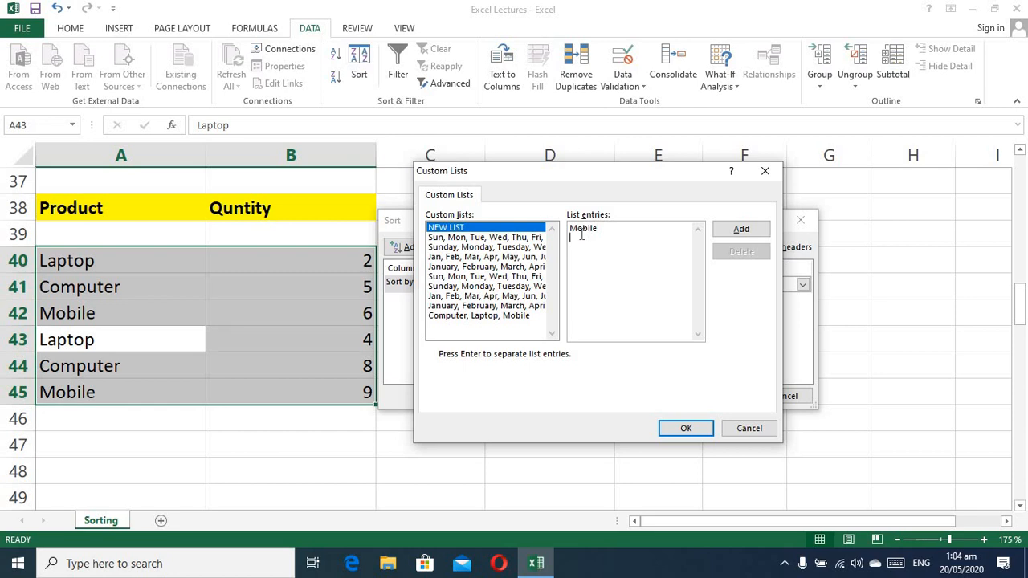
key("Return")
type("Laptop")
key("Return")
type("Computer")
left_click(745, 233)
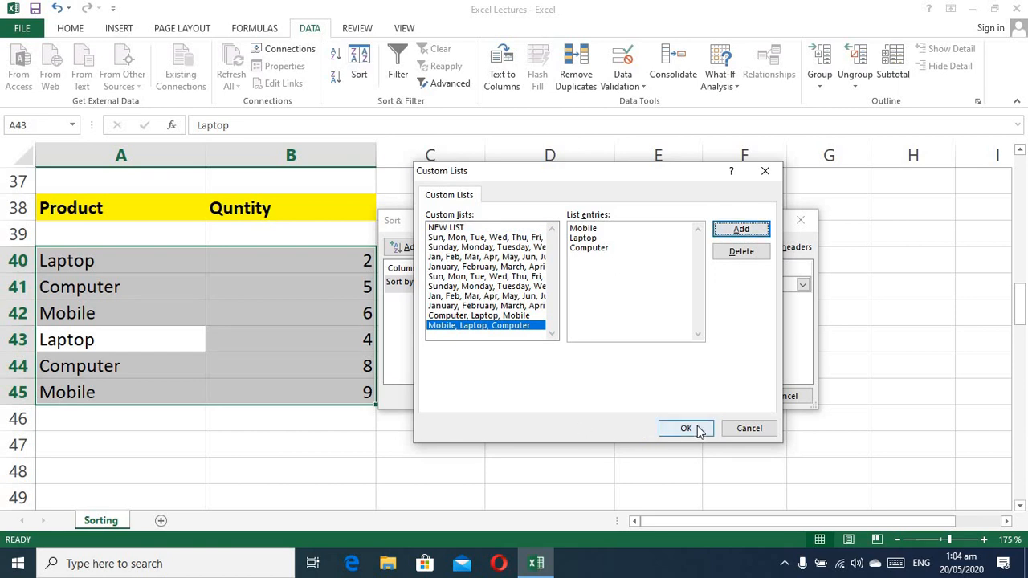
left_click(687, 429)
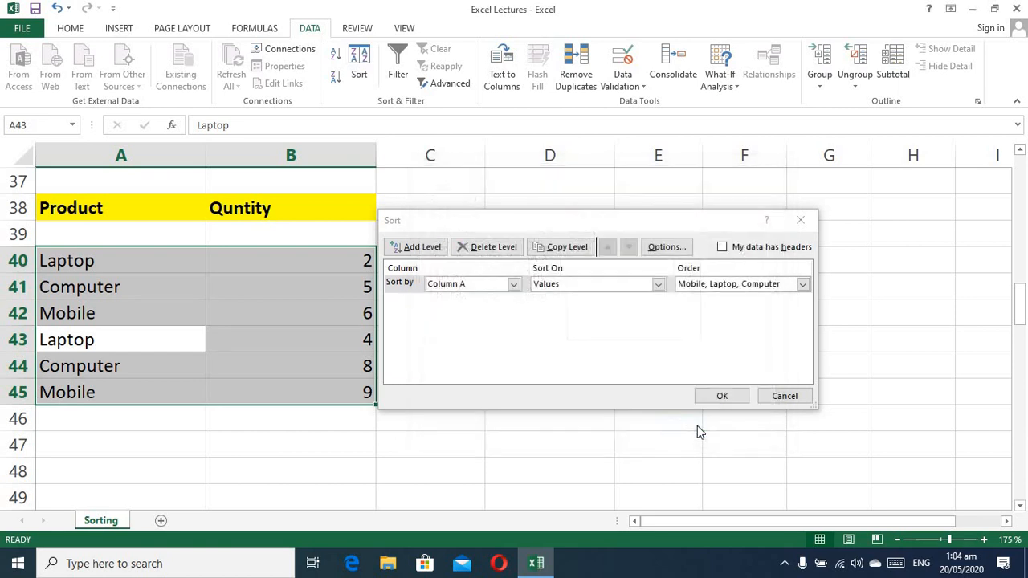
Step: Keep the order Mobile, Laptop, Computer for Column A and apply the sort to the product table
left_click(801, 285)
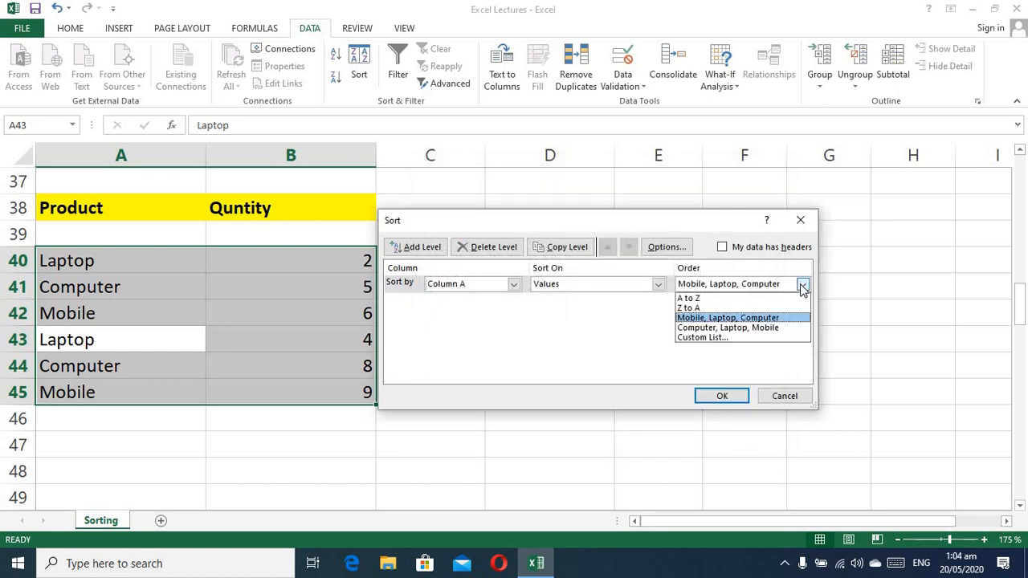
left_click(723, 319)
left_click(725, 395)
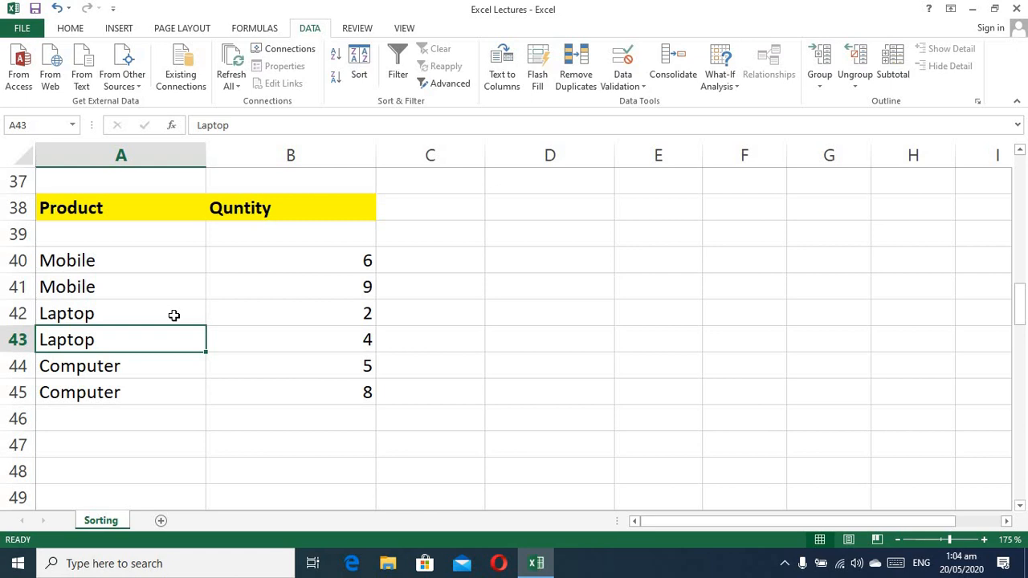
Step: Start a custom sort of the coloured figures C55:G59 under Sorting With Colour and set it to sort by Column C
scroll(173, 314, "down", 3)
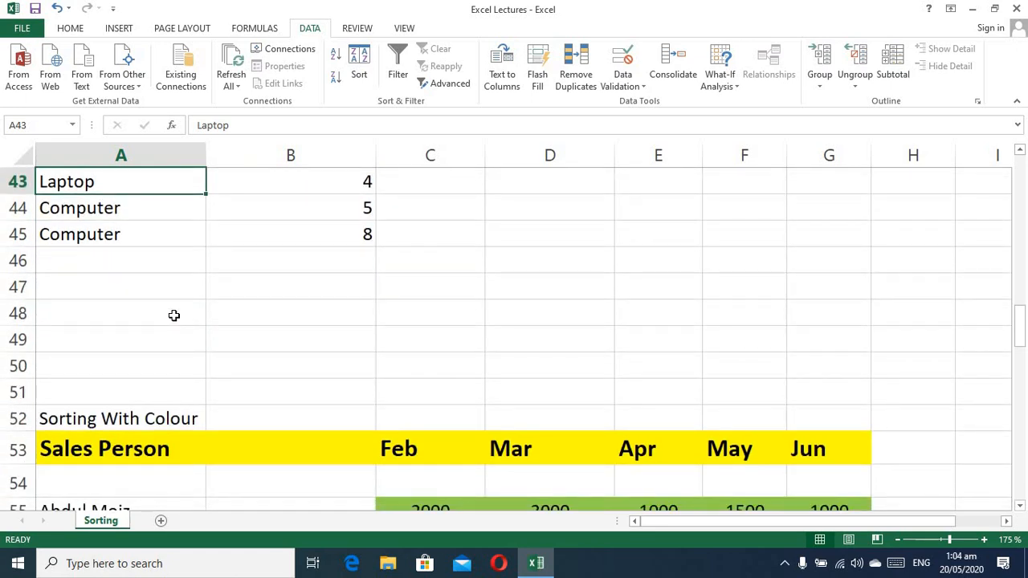
scroll(173, 315, "down", 2)
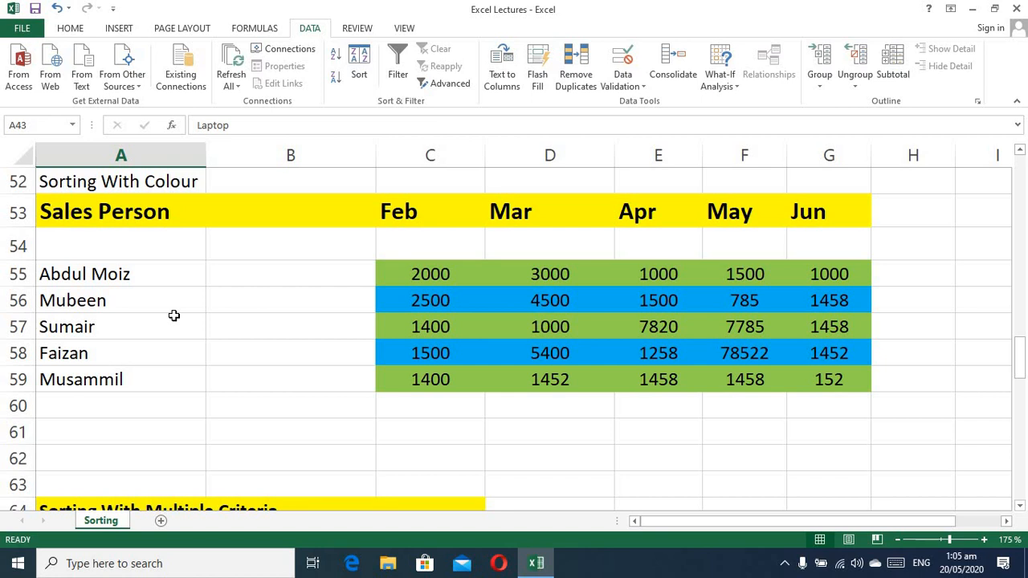
left_click(479, 324)
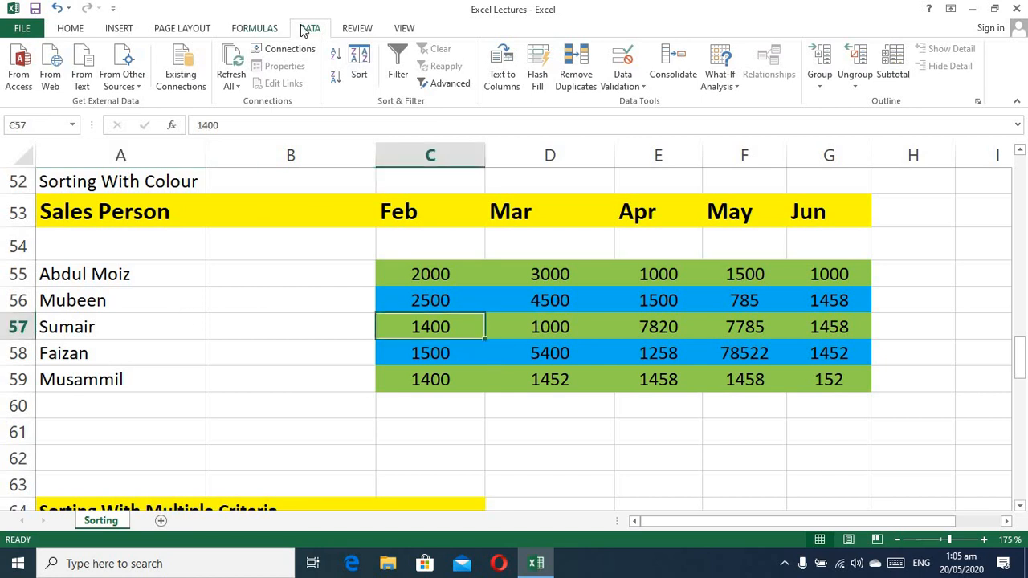
left_click(359, 66)
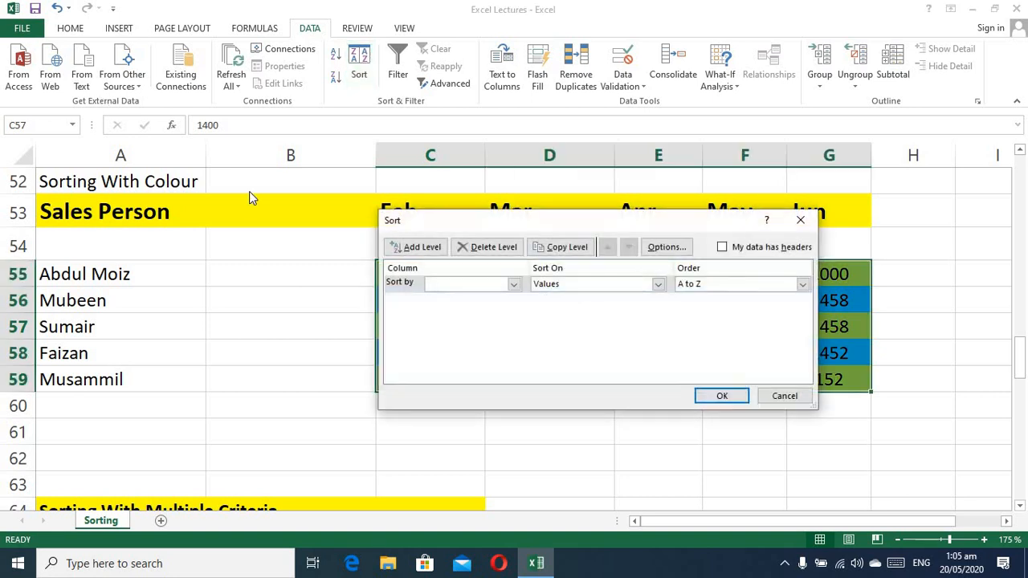
left_click(514, 284)
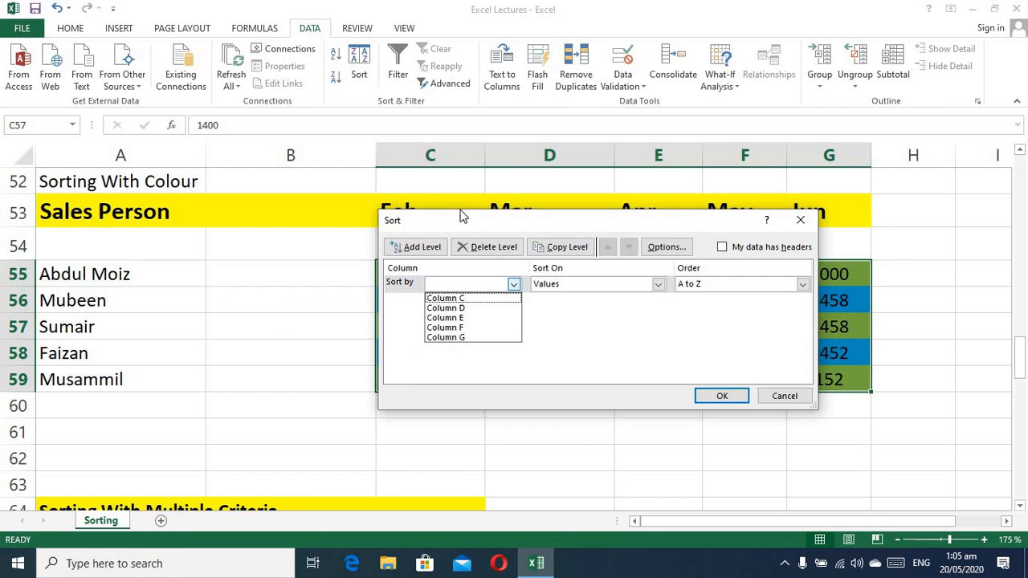
left_click(430, 221)
left_click_drag(498, 230, 412, 220)
left_click(428, 291)
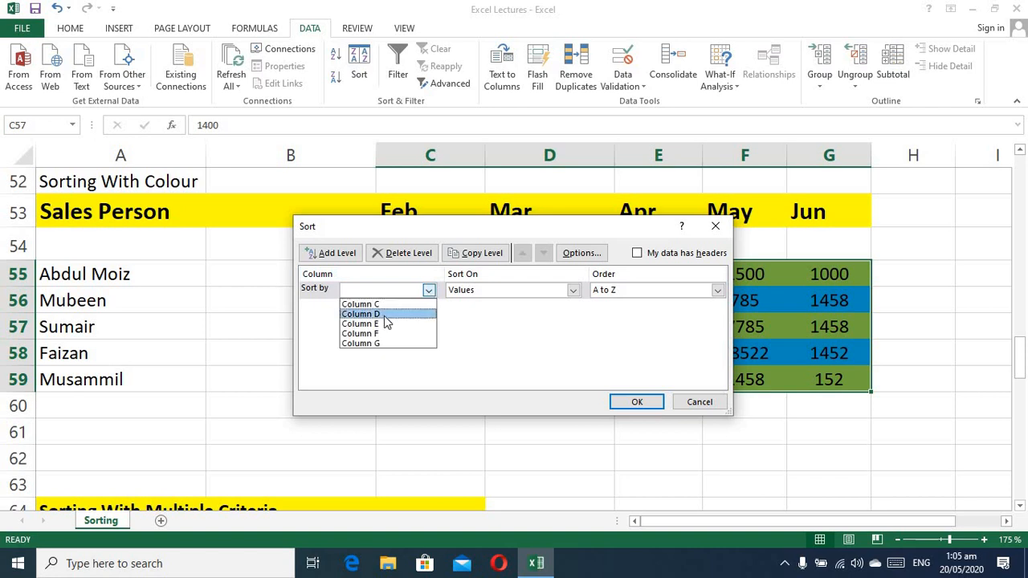
left_click(386, 306)
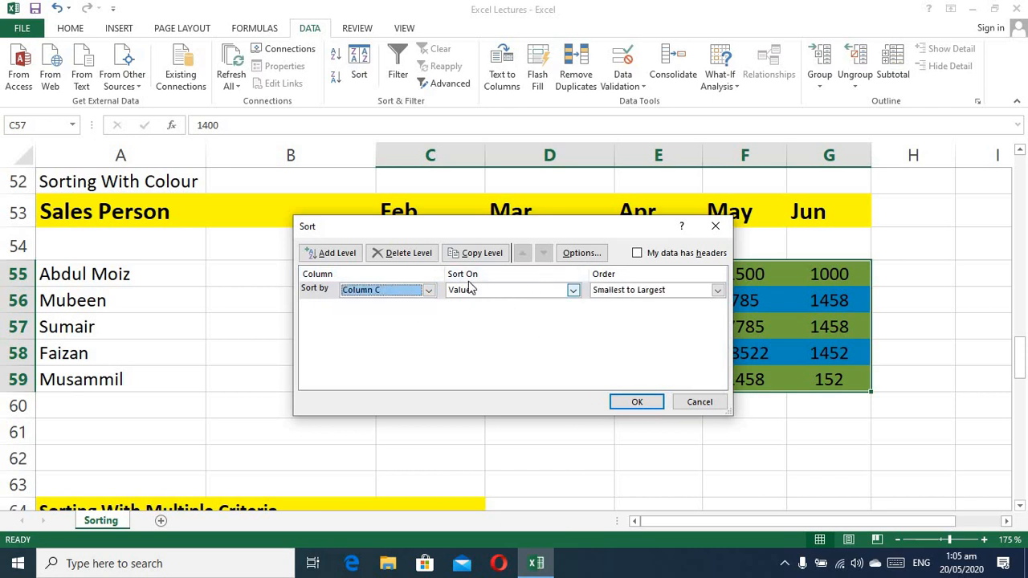
Step: Sort Column C on Cell Color with green On Top and apply the sort
left_click(573, 291)
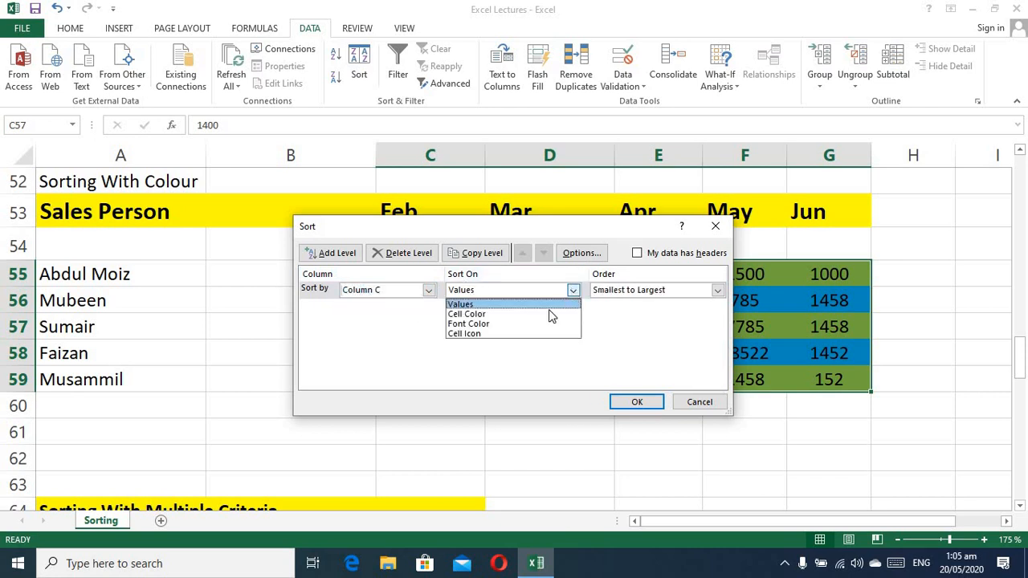
left_click(503, 314)
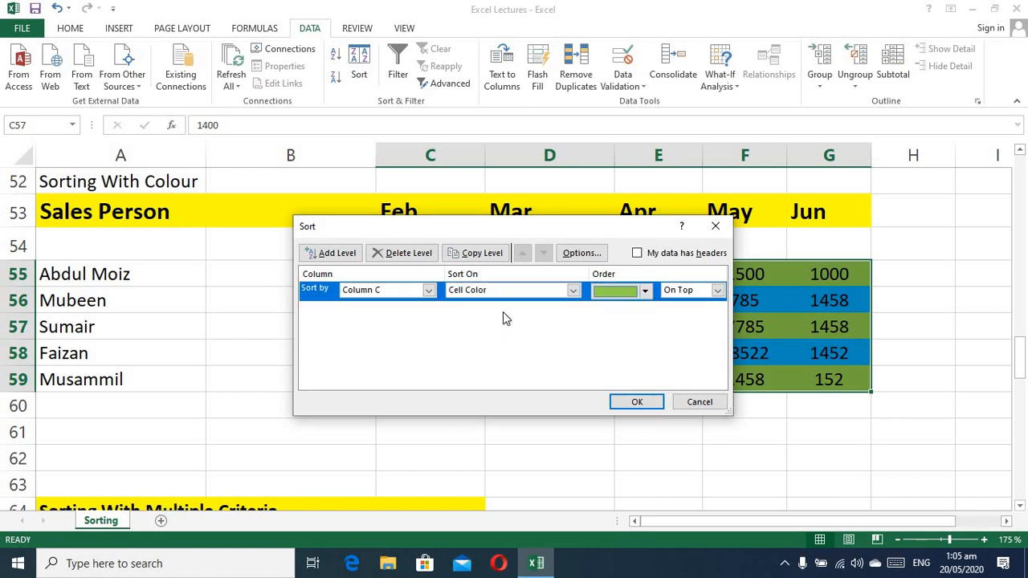
left_click(644, 292)
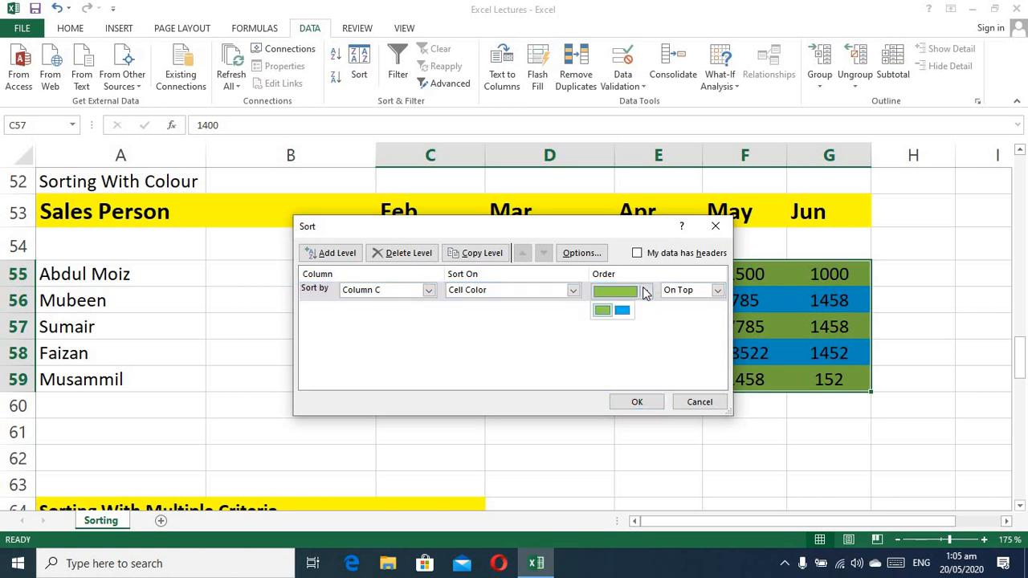
left_click(603, 310)
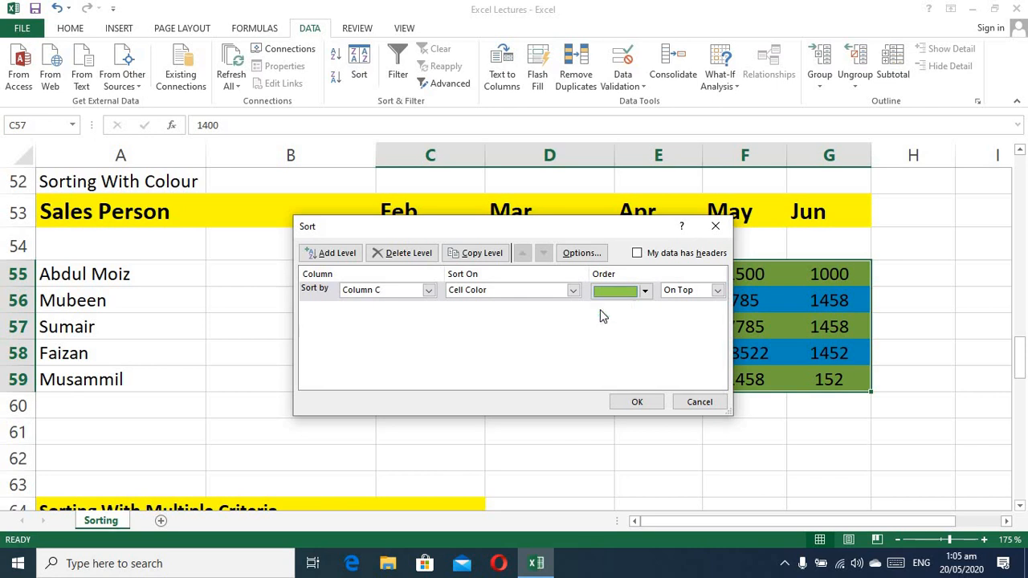
left_click(638, 401)
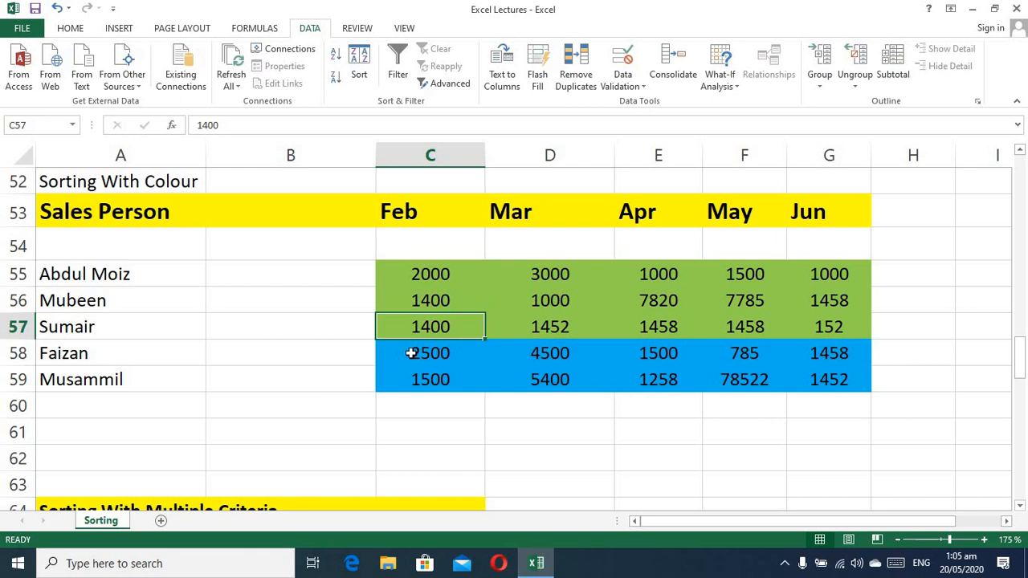
Step: Start a custom sort of the table A67:C72 under Sorting With Multiple Criteria and set it to sort by Column B, A to Z
scroll(406, 340, "down", 1)
scroll(406, 340, "down", 3)
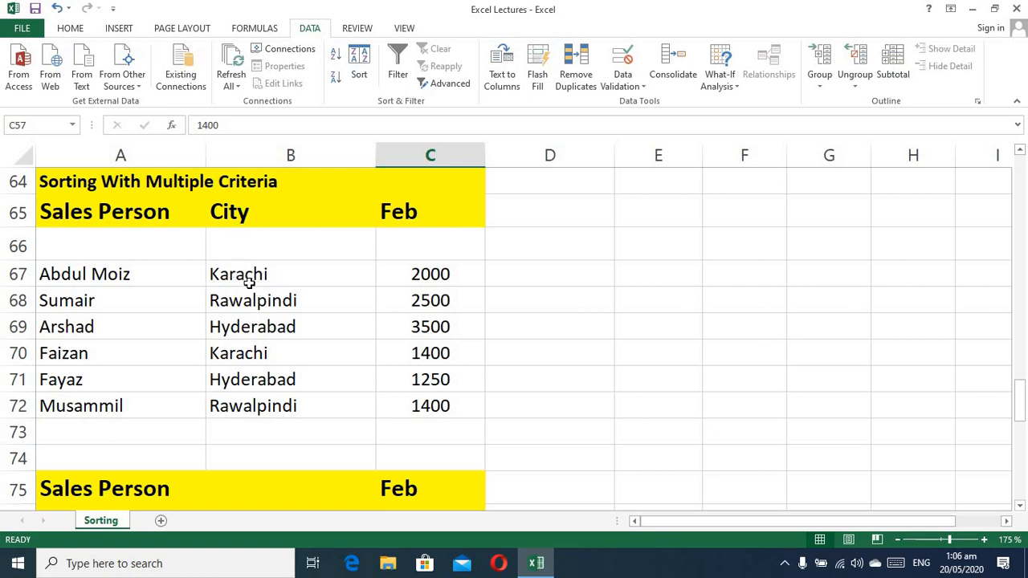
left_click(263, 357)
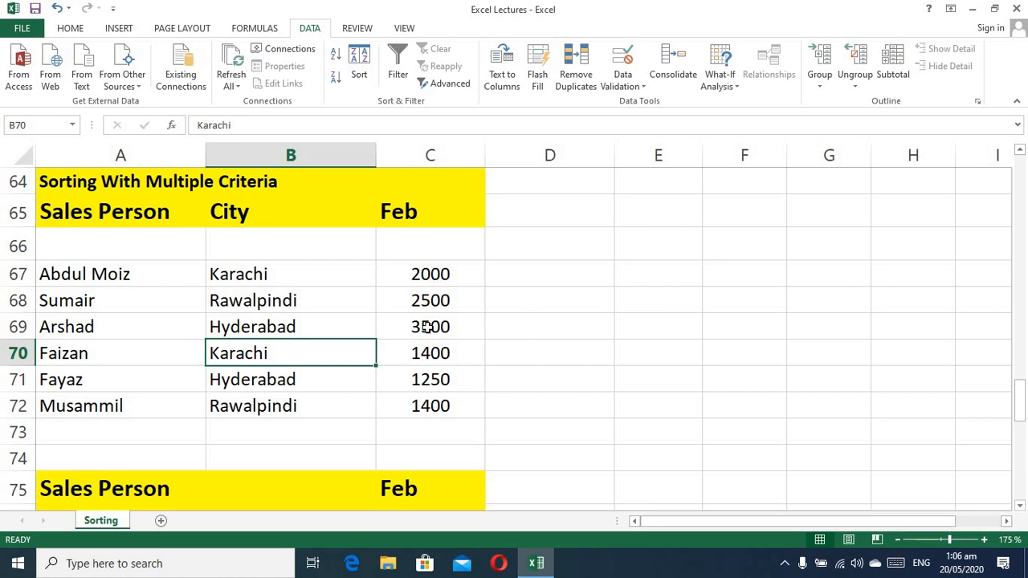
left_click_drag(257, 274, 252, 345)
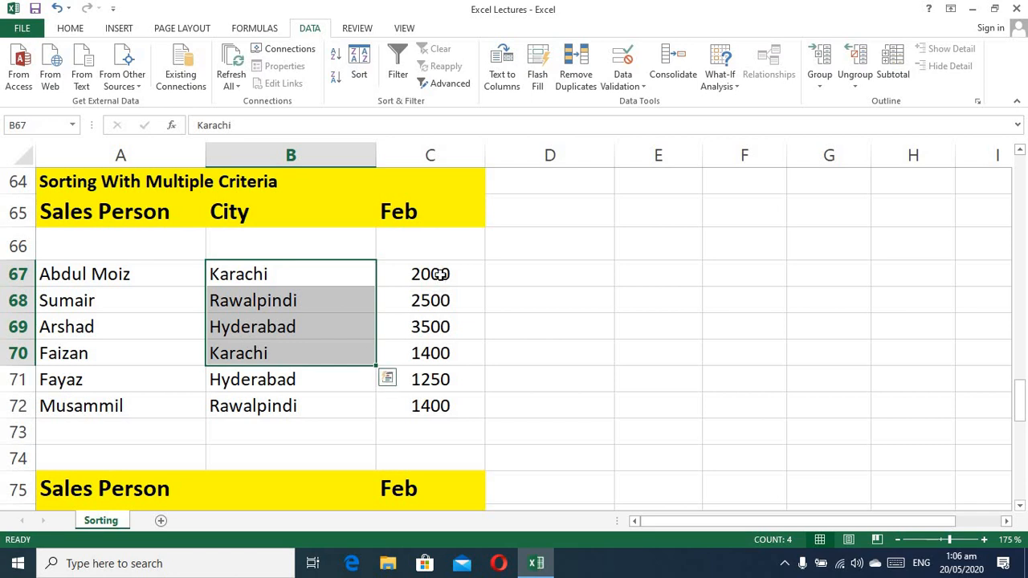
left_click_drag(440, 274, 441, 379)
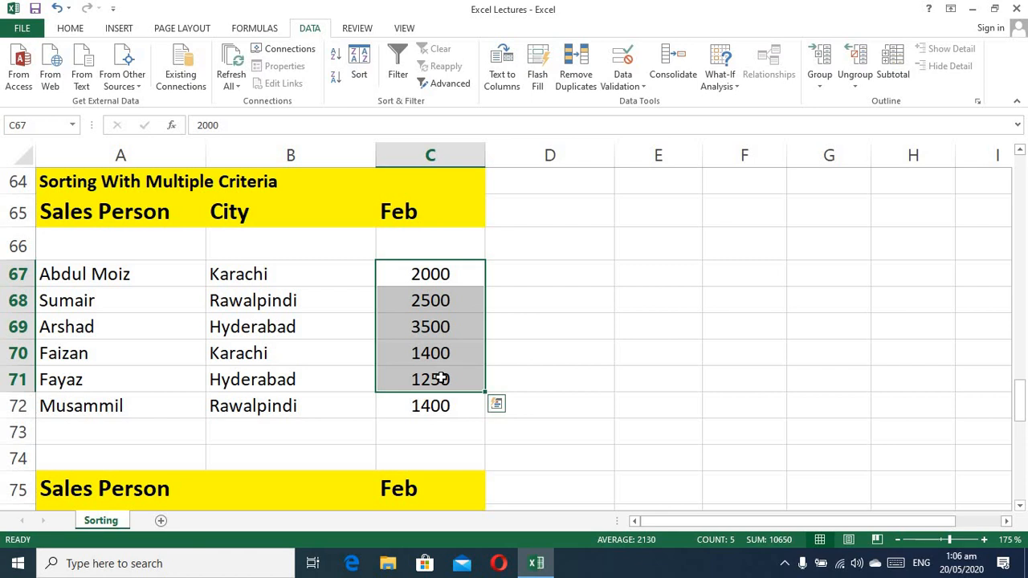
left_click(214, 329)
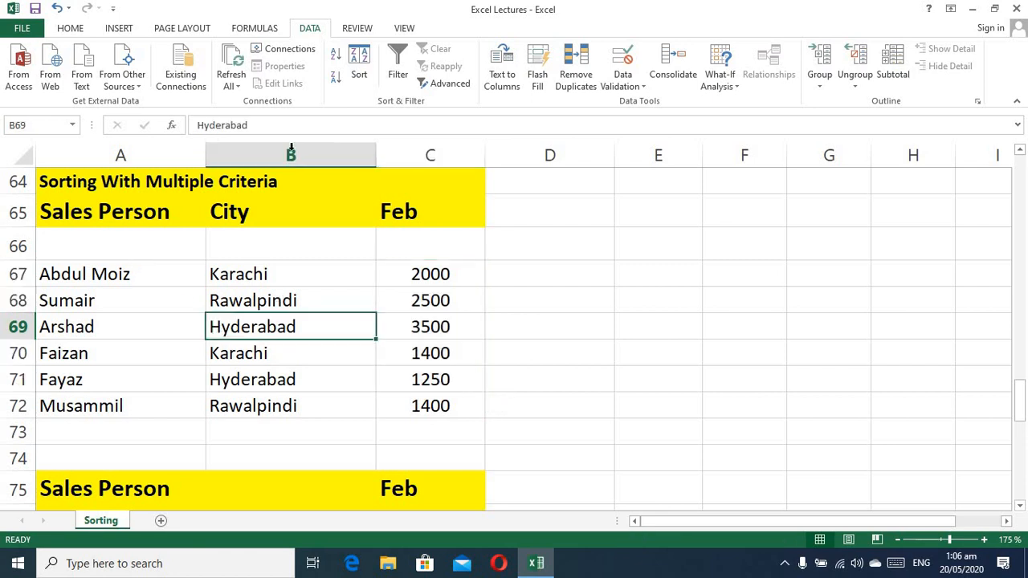
left_click(359, 69)
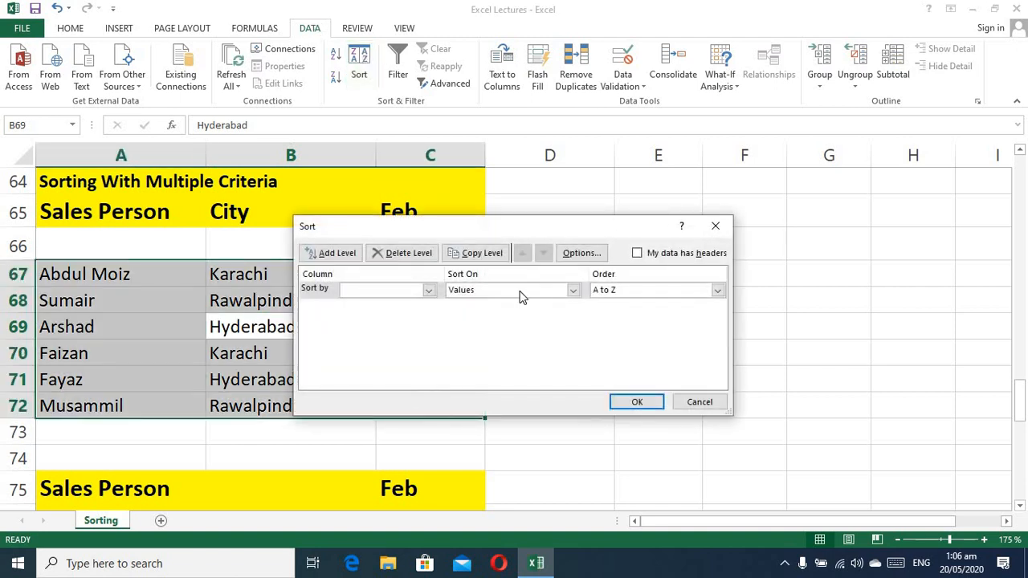
left_click(428, 290)
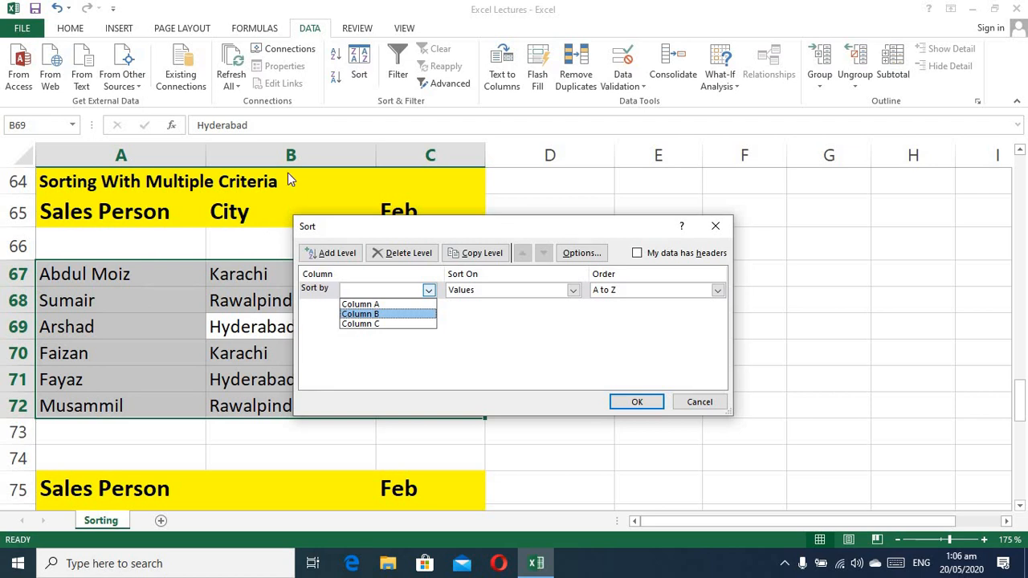
left_click(393, 314)
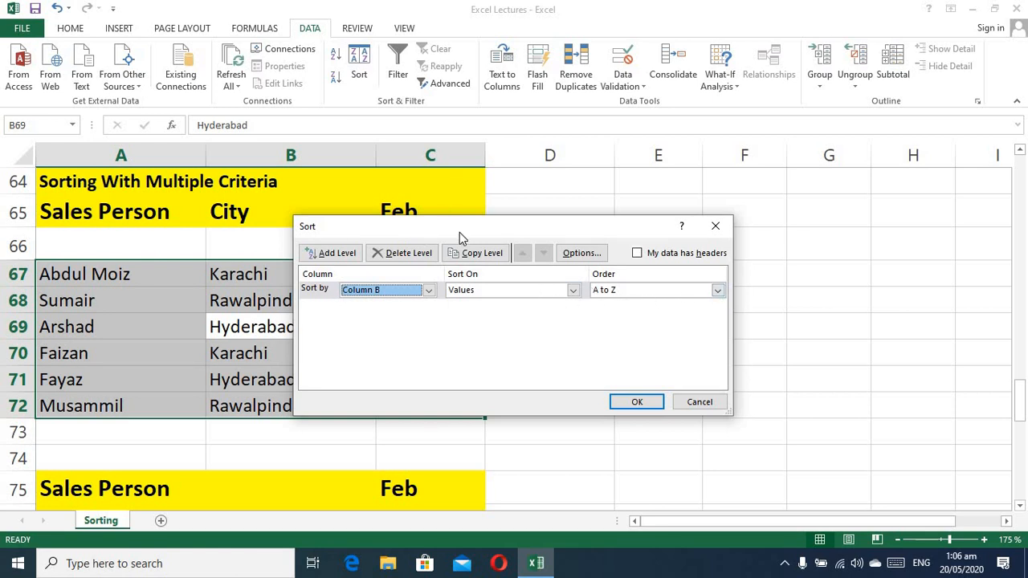
Step: Add a second sort level by Column C, Smallest to Largest, and apply the two-level sort
left_click_drag(527, 225, 717, 154)
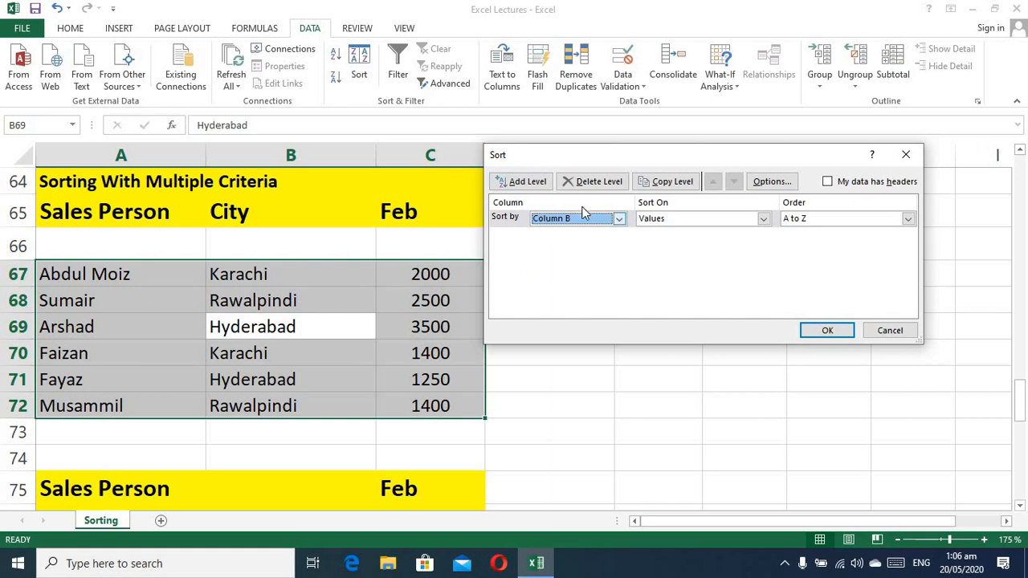
left_click(538, 184)
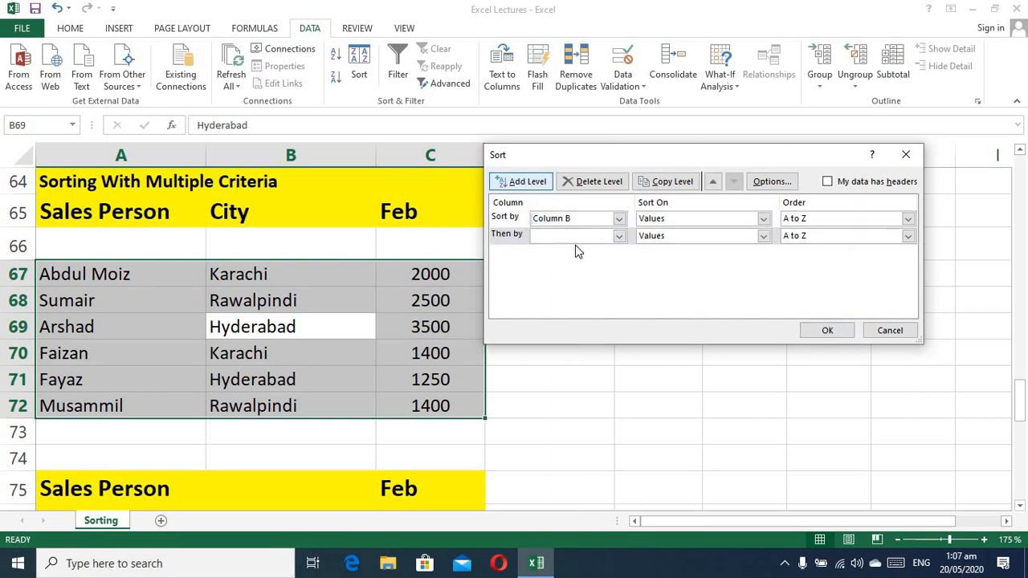
left_click(619, 236)
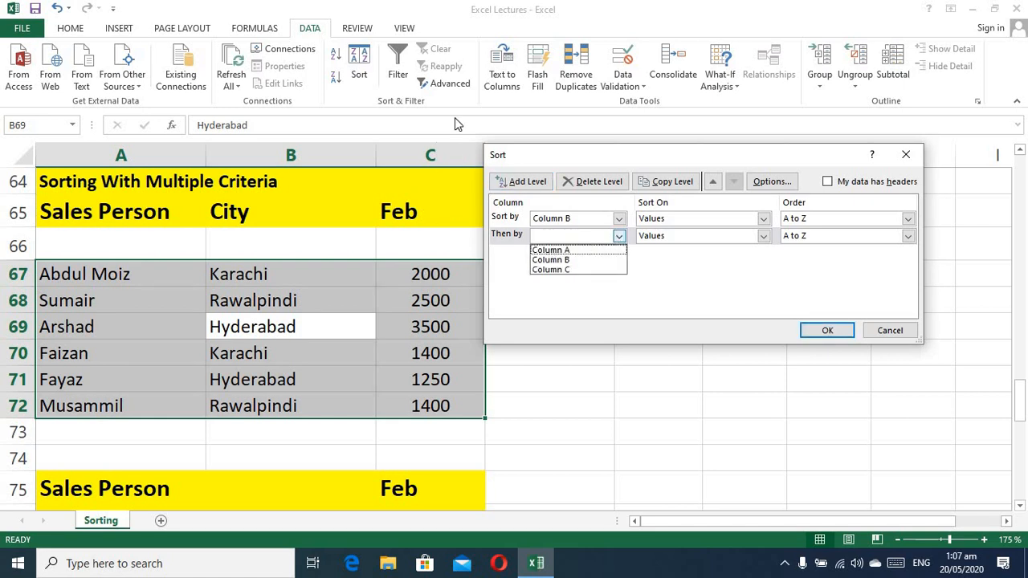
left_click(576, 269)
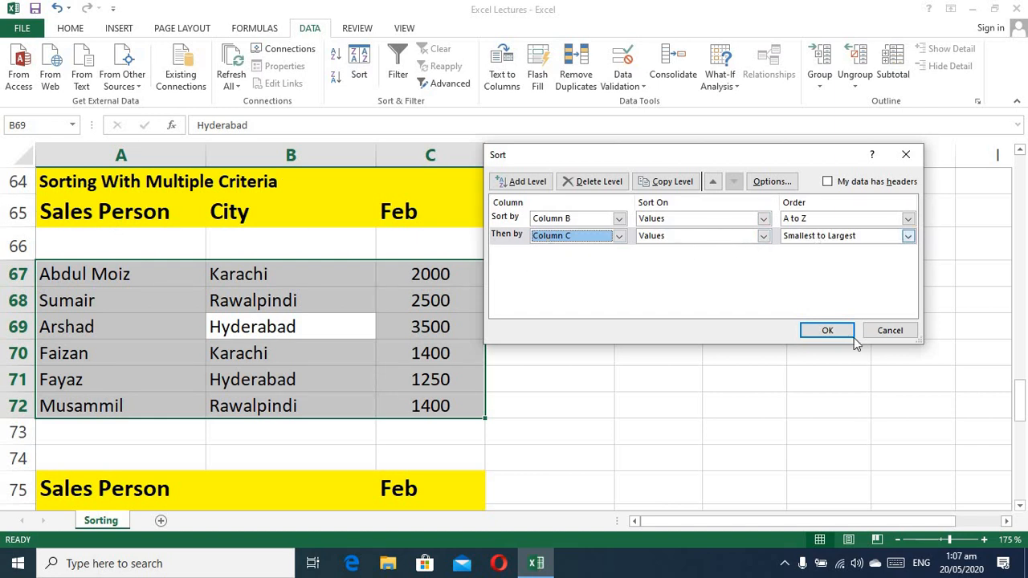
left_click(829, 332)
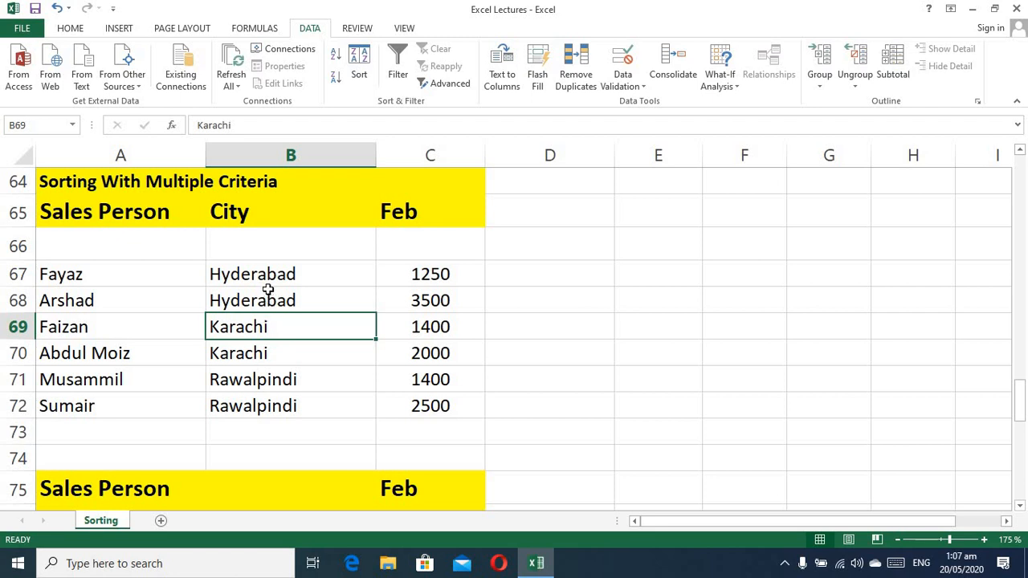
Step: Examine the order of the cities and of the Feb figures within each city in the multiple-criteria table
left_click_drag(268, 274, 261, 401)
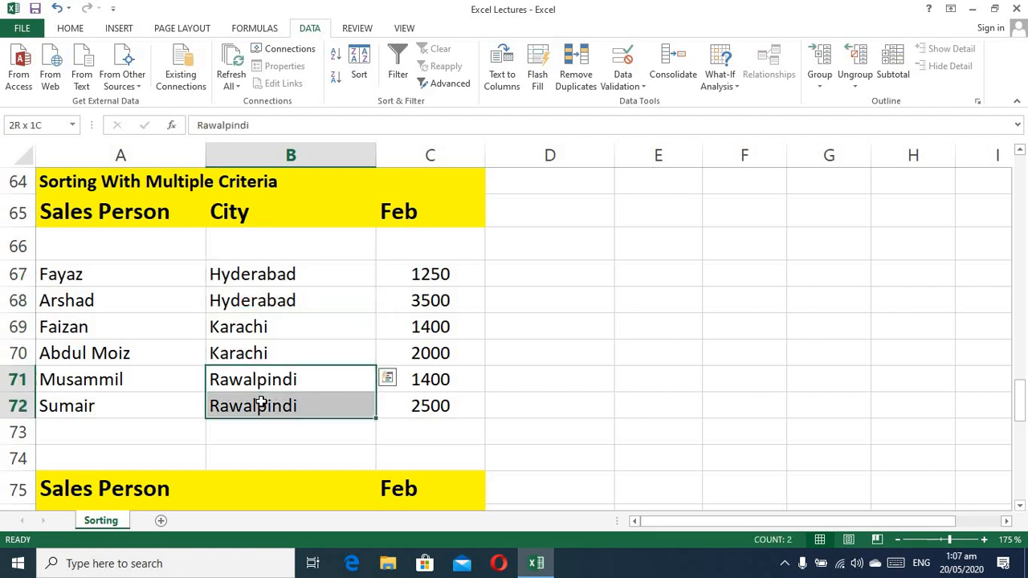
left_click_drag(426, 269, 425, 295)
left_click(440, 274)
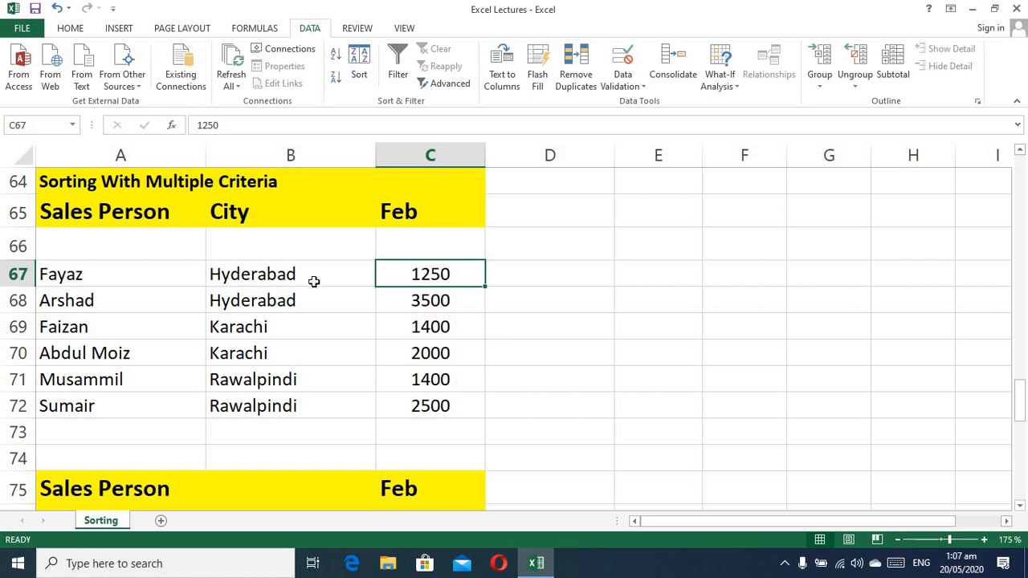
left_click(440, 306)
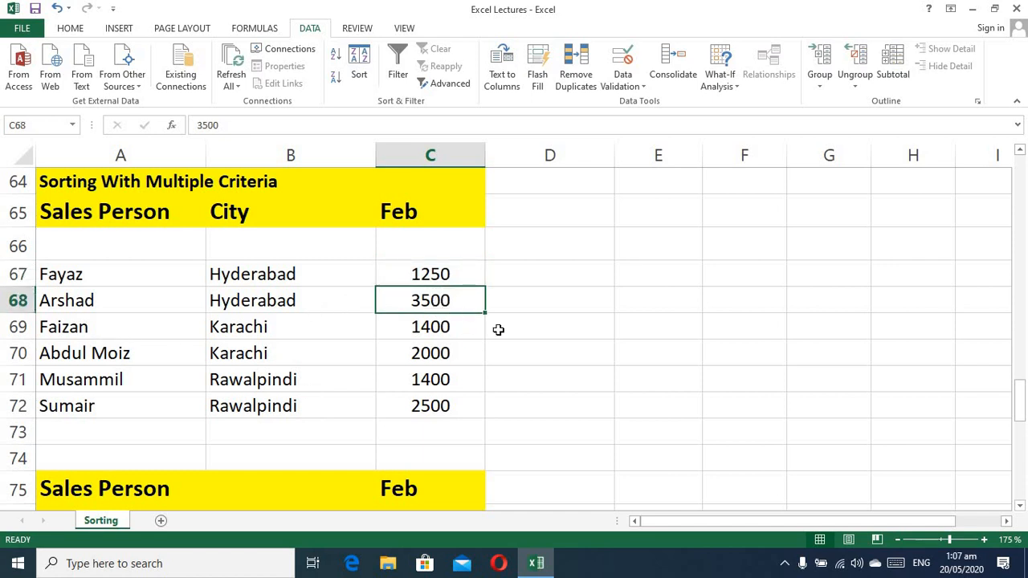
left_click_drag(454, 327, 441, 368)
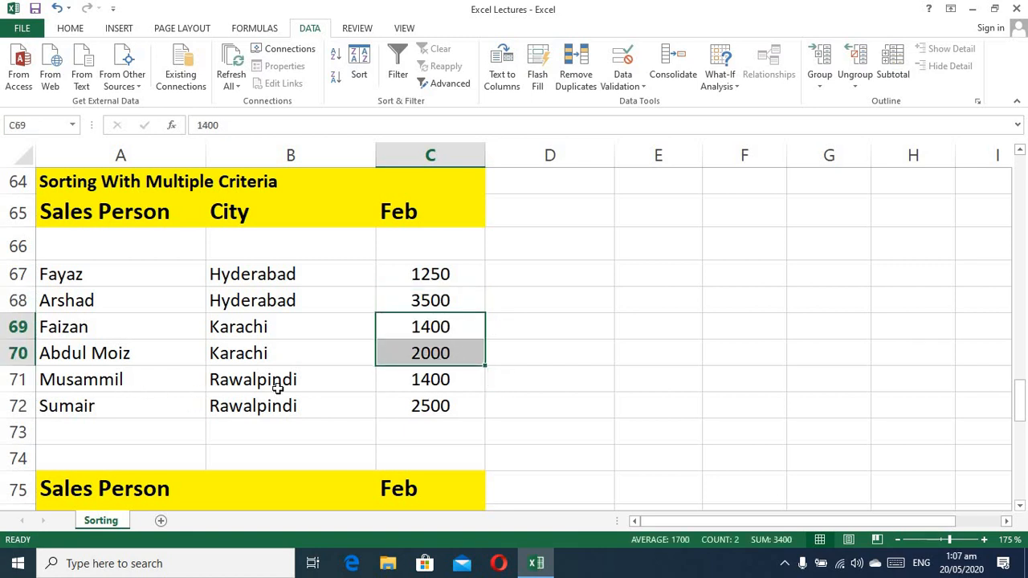
left_click_drag(278, 388, 282, 404)
left_click(408, 383)
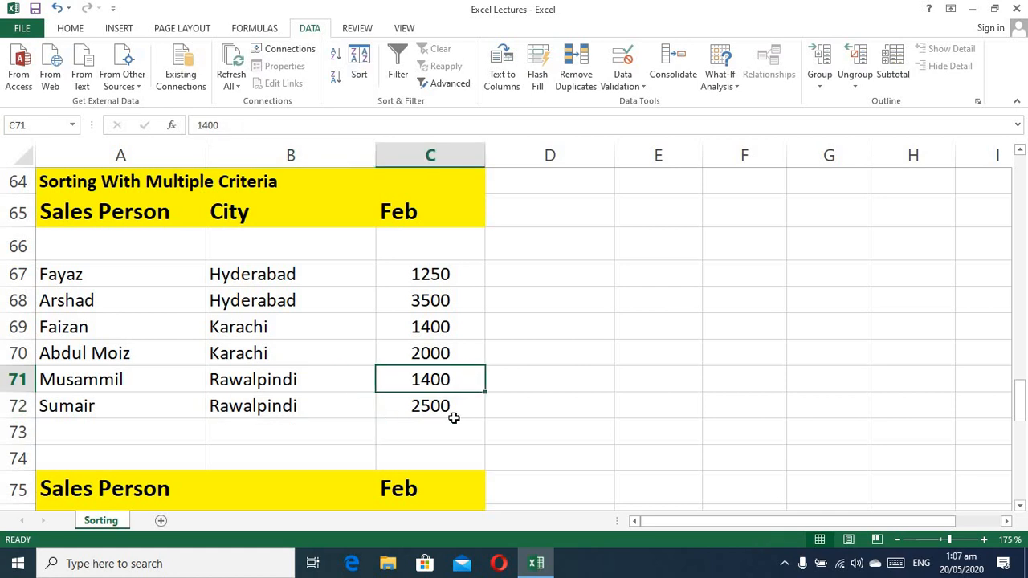
left_click(450, 407)
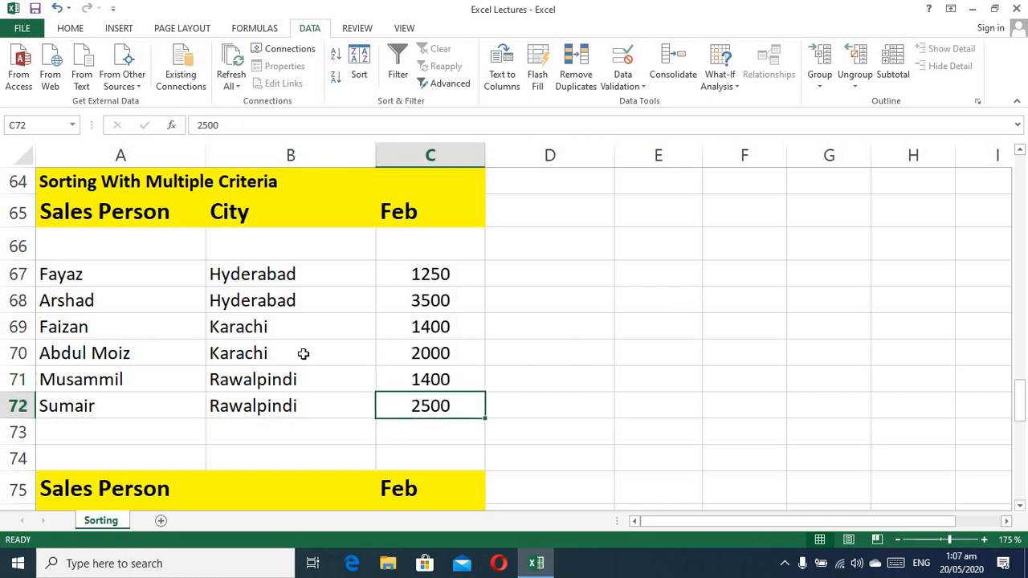
Step: Sort the Feb figures in C78:C84 under the Smallest to Largest heading from smallest to largest
scroll(304, 353, "down", 3)
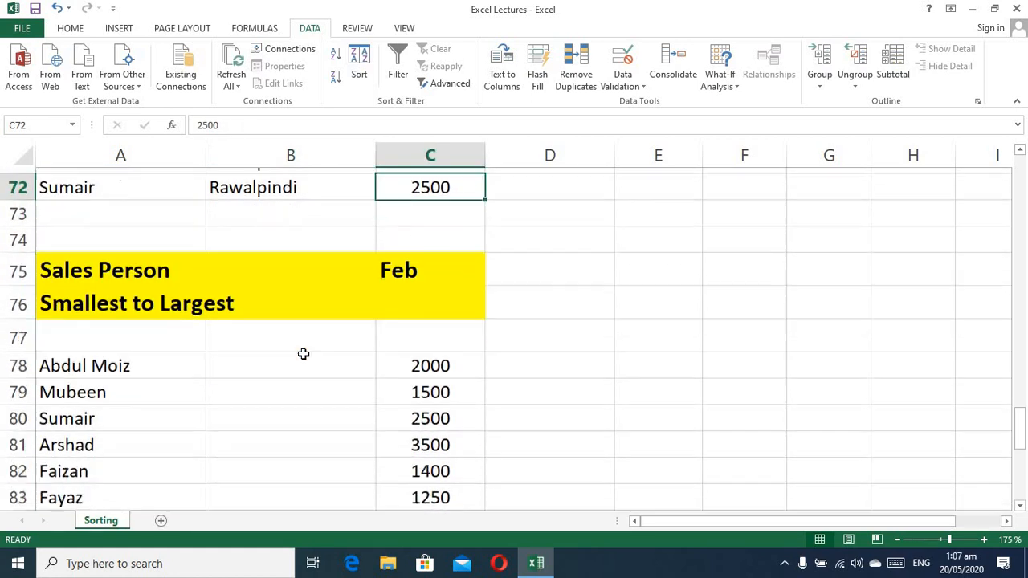
scroll(304, 353, "down", 1)
scroll(304, 353, "down", 1)
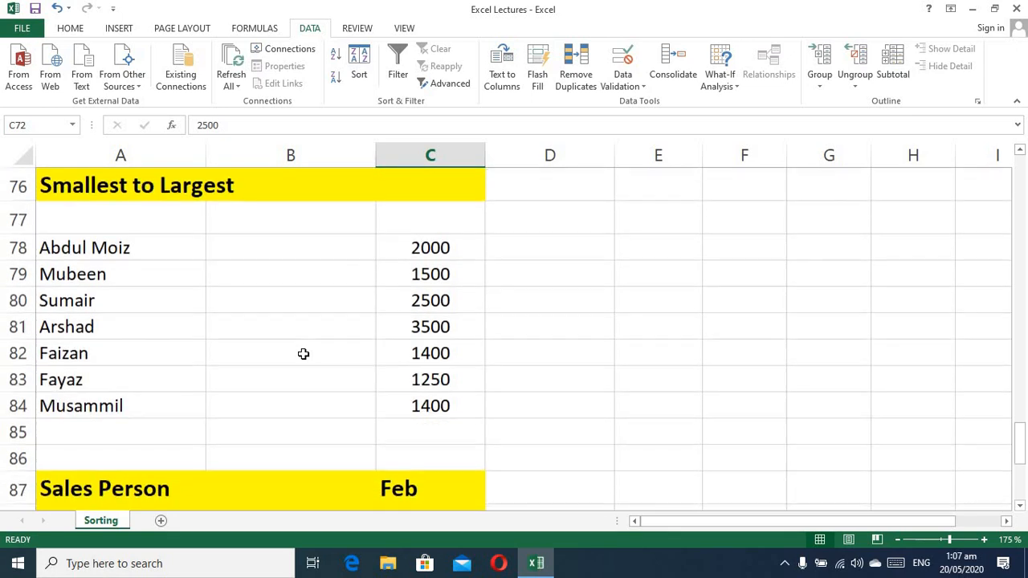
scroll(304, 354, "up", 1)
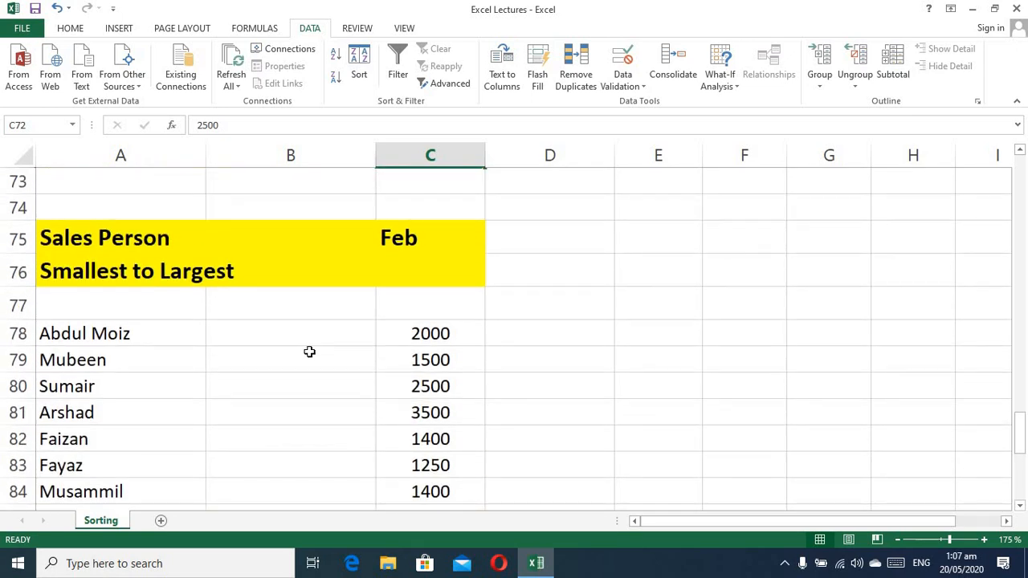
scroll(302, 348, "down", 1)
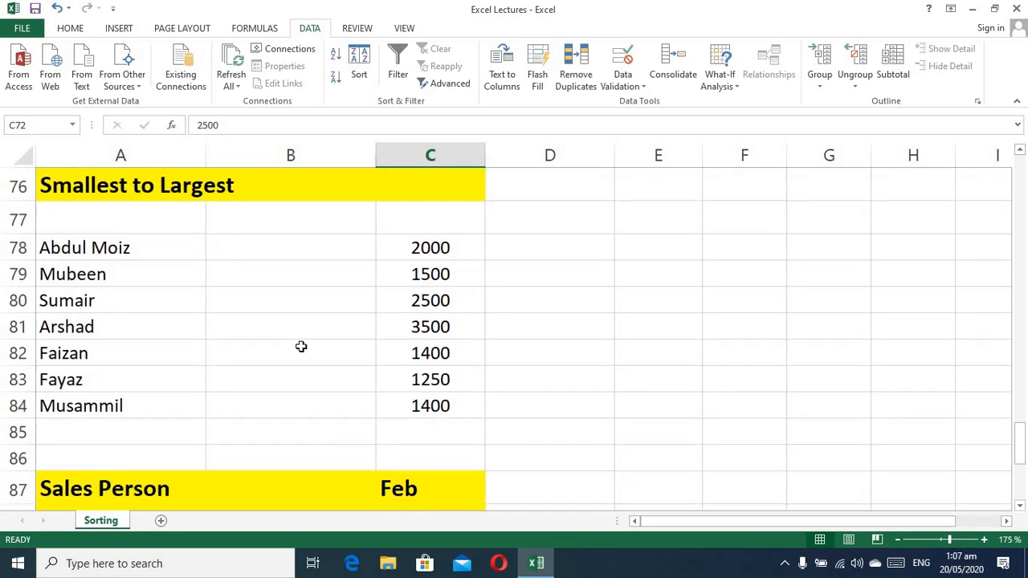
scroll(297, 337, "up", 1)
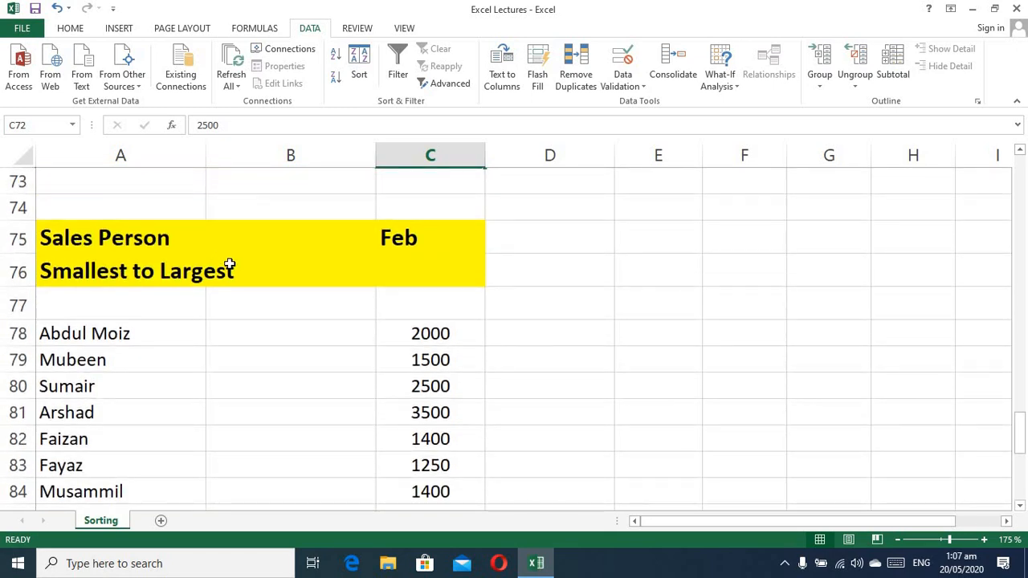
left_click(101, 389)
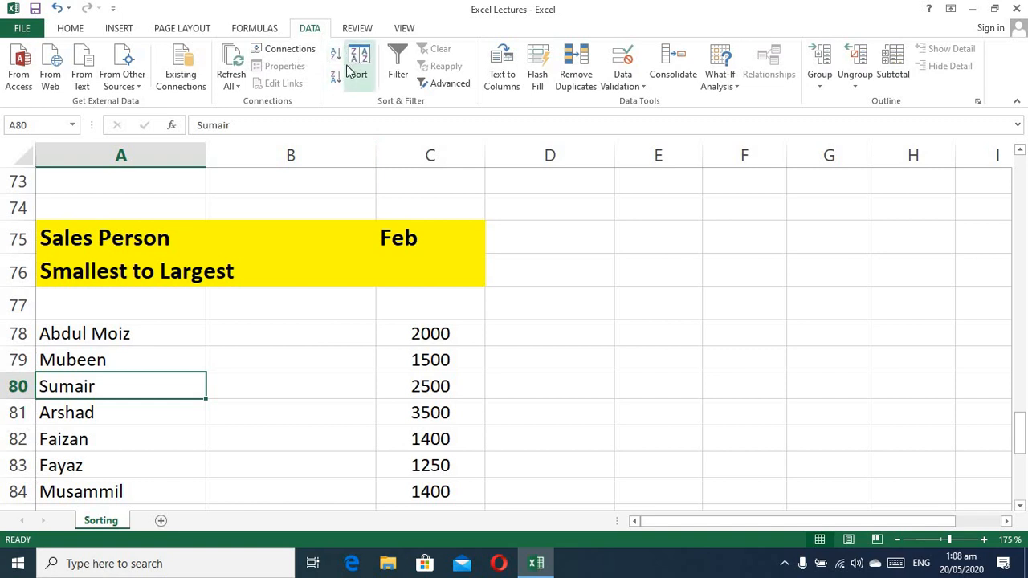
left_click(419, 332)
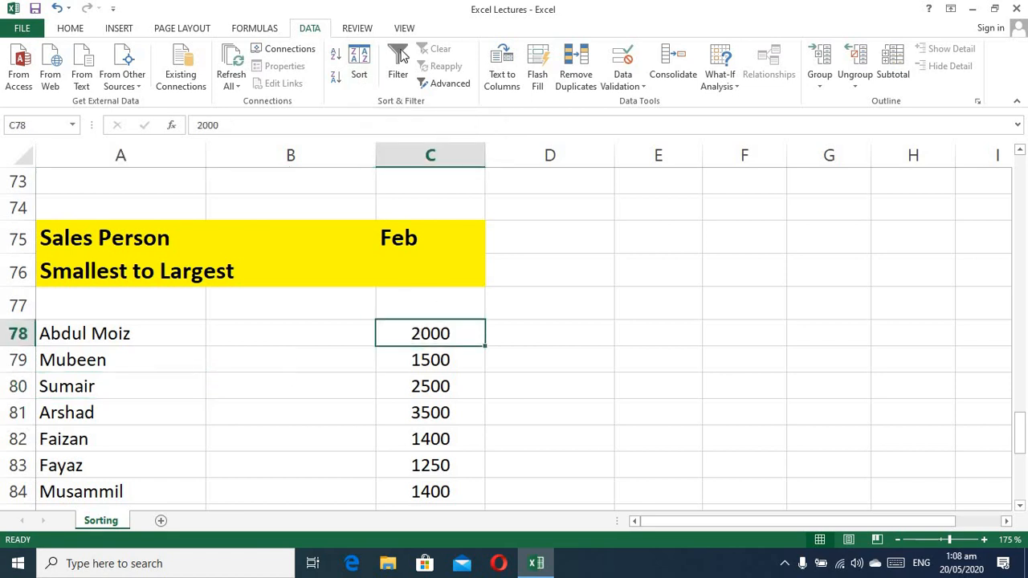
left_click(352, 30)
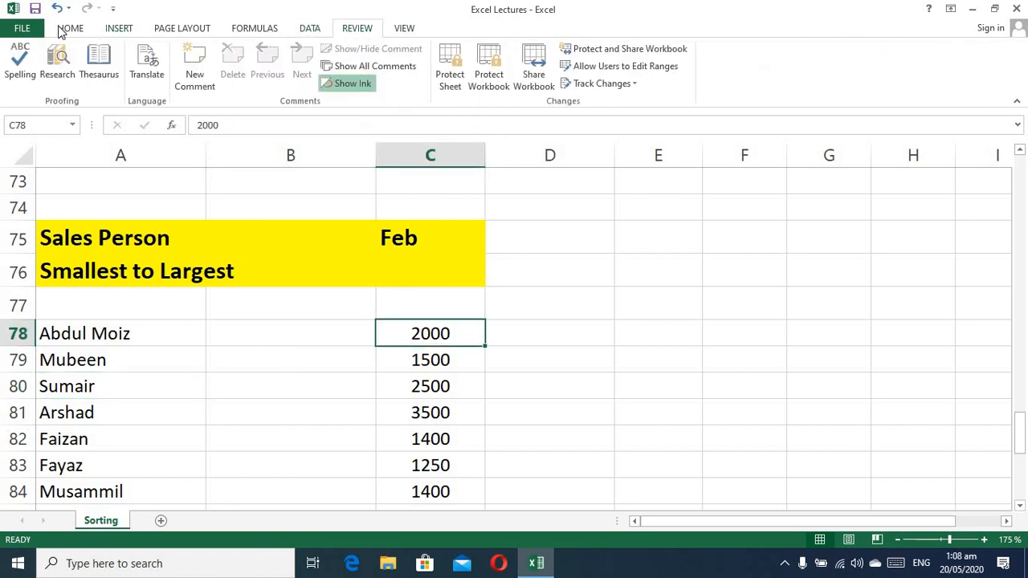
left_click(65, 31)
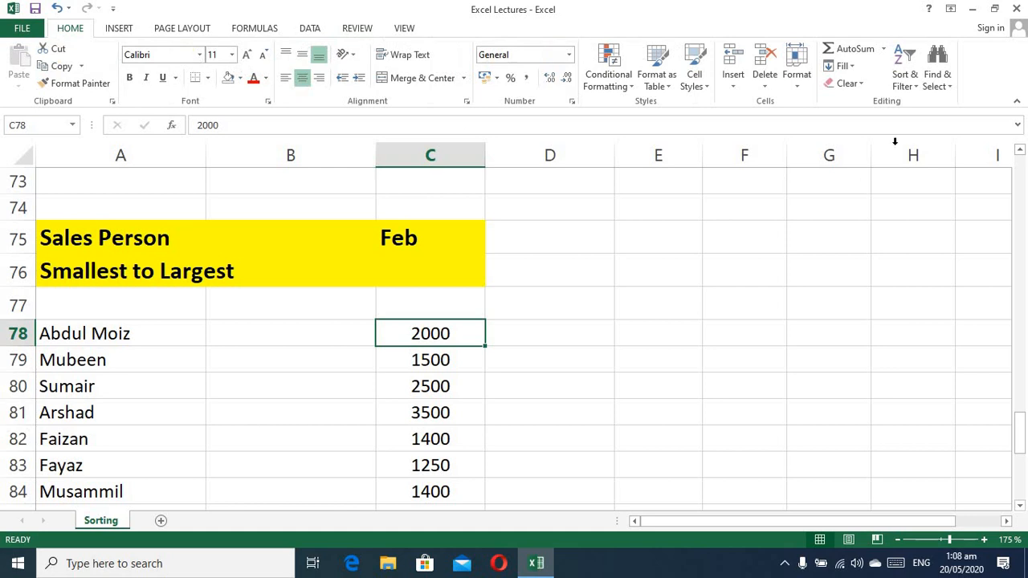
left_click(912, 84)
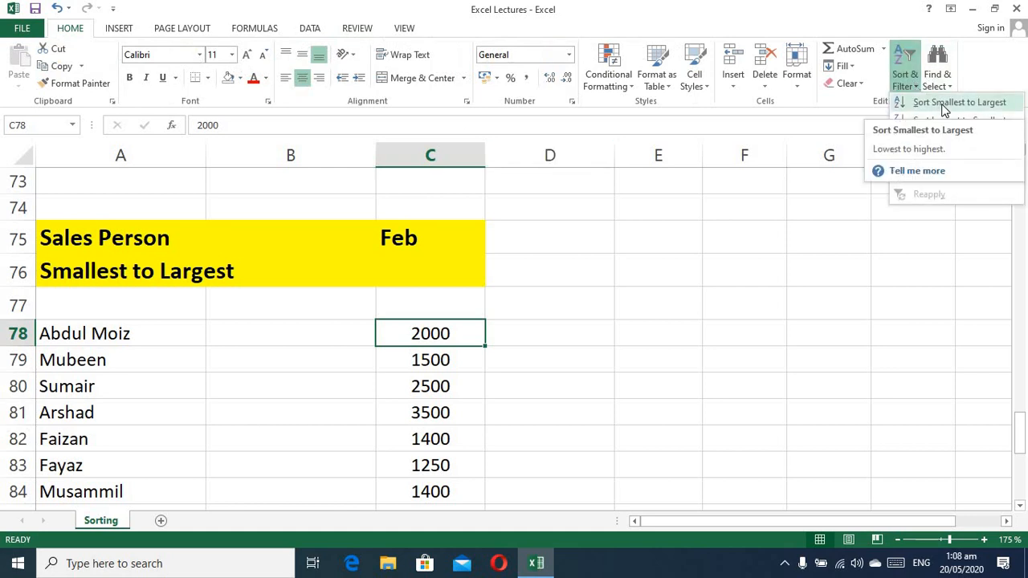
left_click(944, 103)
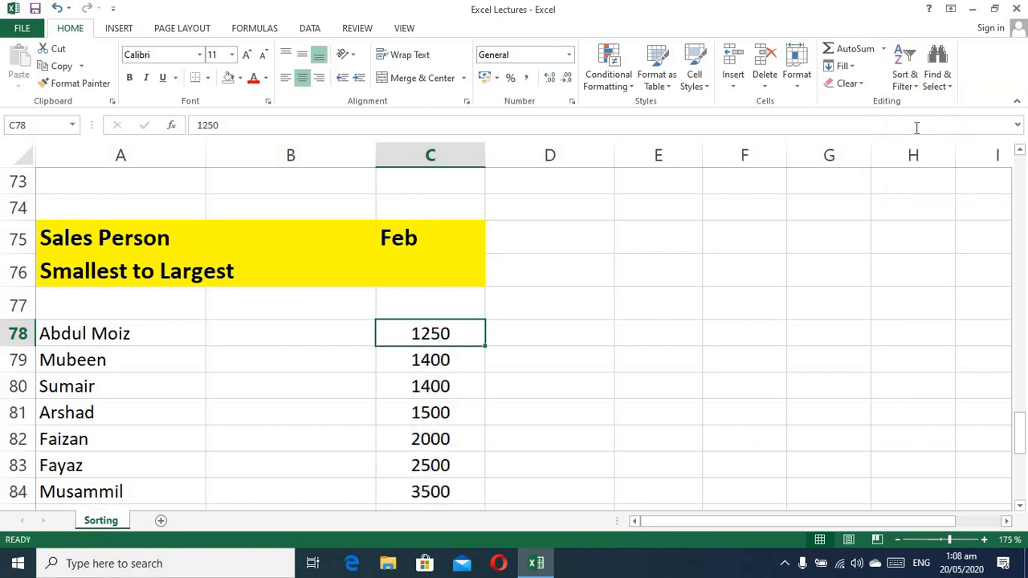
Step: Select cell B92 inside the sales table under the Largest to Smallest heading
scroll(645, 269, "down", 1)
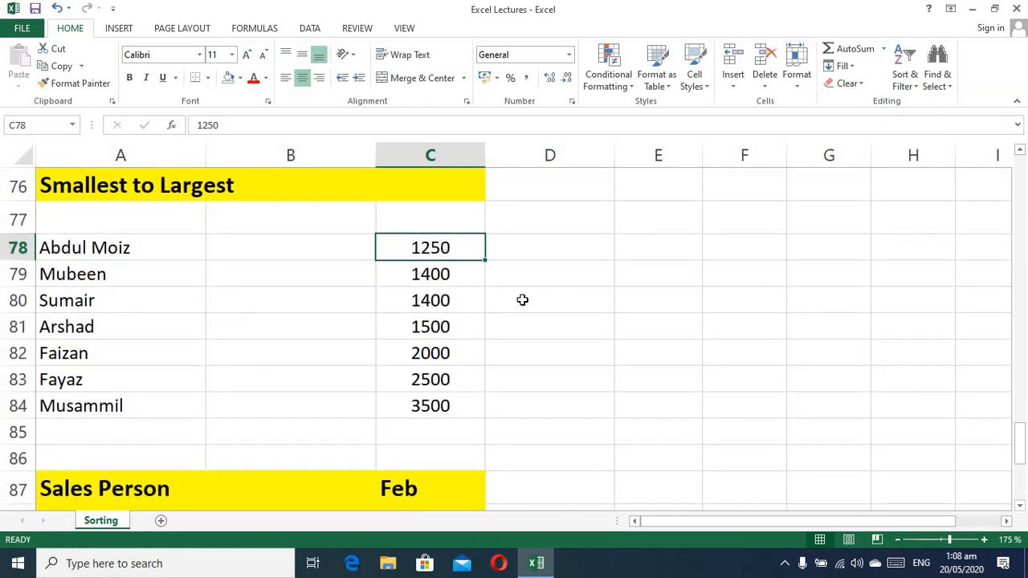
scroll(523, 300, "down", 1)
scroll(522, 300, "down", 2)
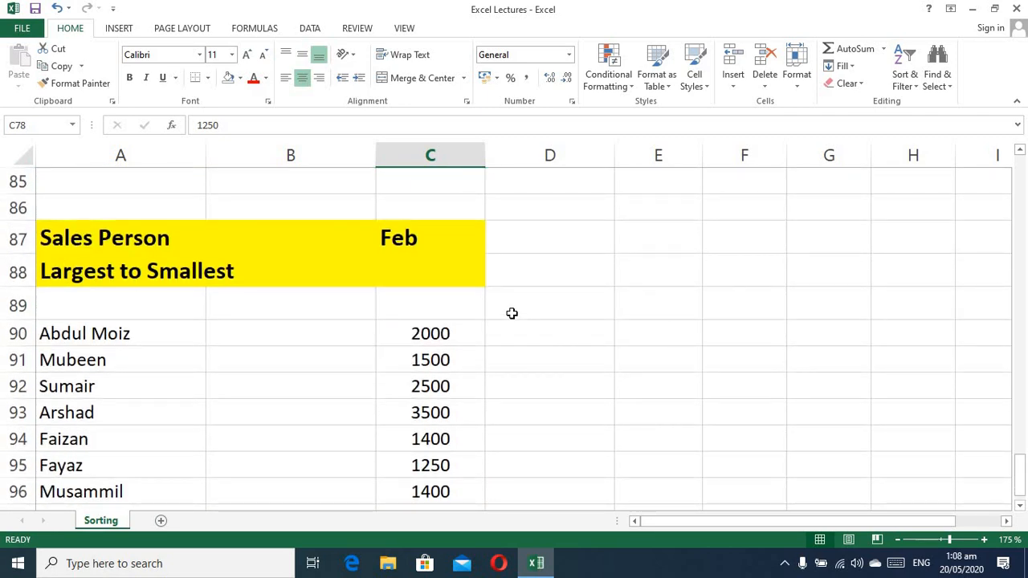
scroll(512, 313, "down", 1)
left_click(362, 310)
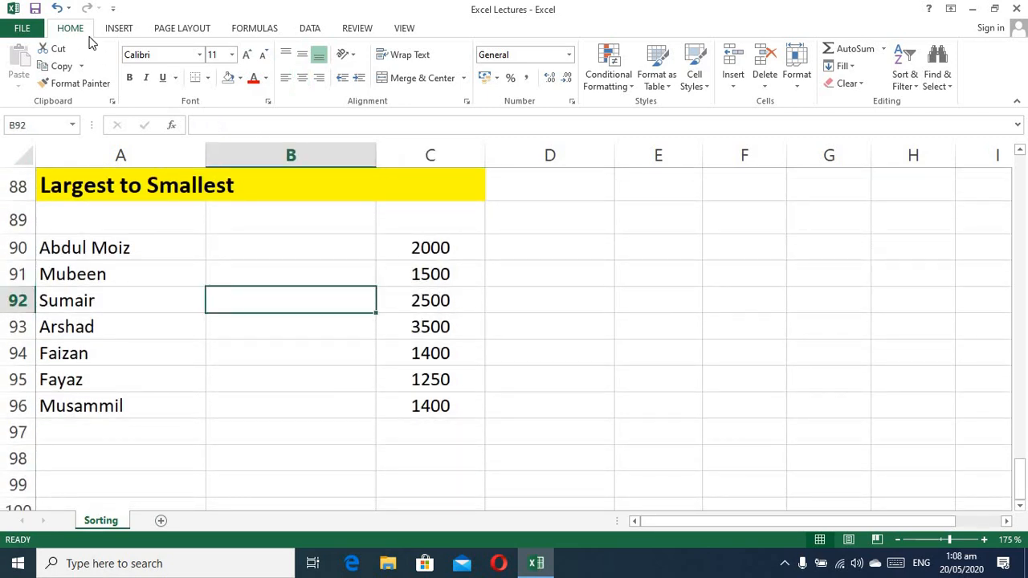
left_click(904, 78)
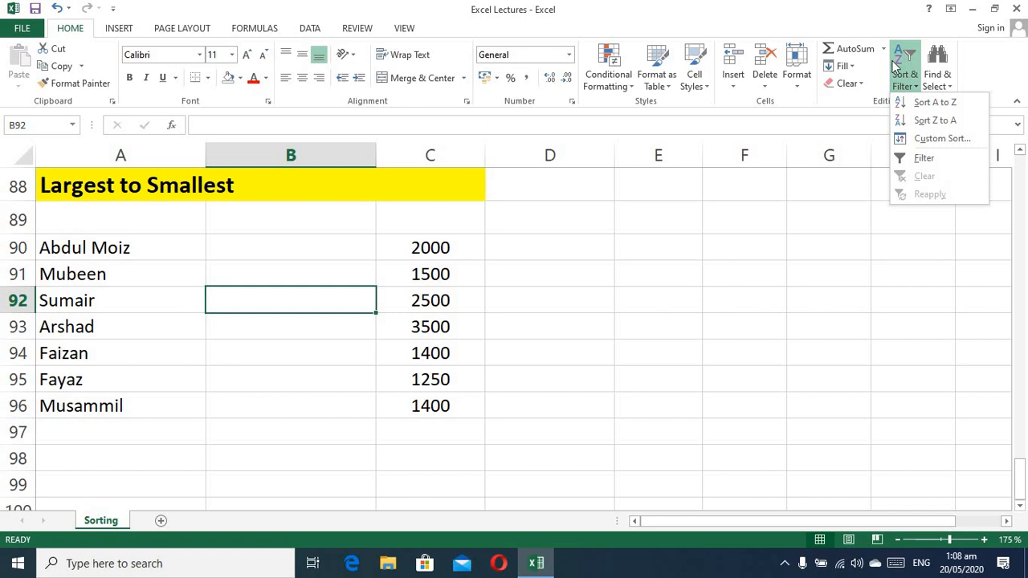
left_click(927, 69)
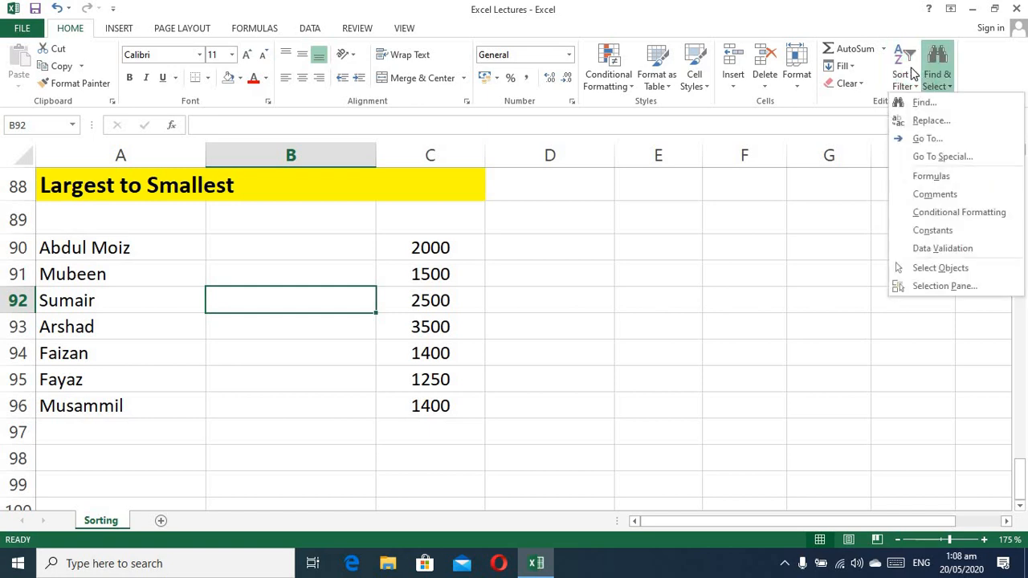
left_click(912, 74)
right_click(912, 74)
left_click(913, 74)
left_click(913, 74)
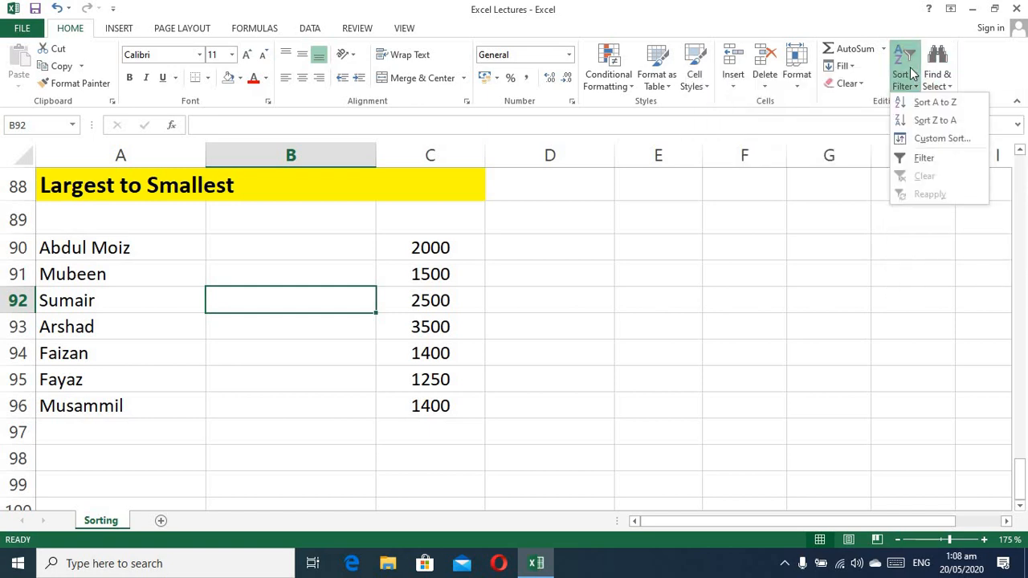
right_click(912, 74)
left_click(906, 68)
Step: Custom-sort the table A90:C96 by the values in Column C, ordered Largest to Smallest
left_click(903, 64)
left_click(932, 138)
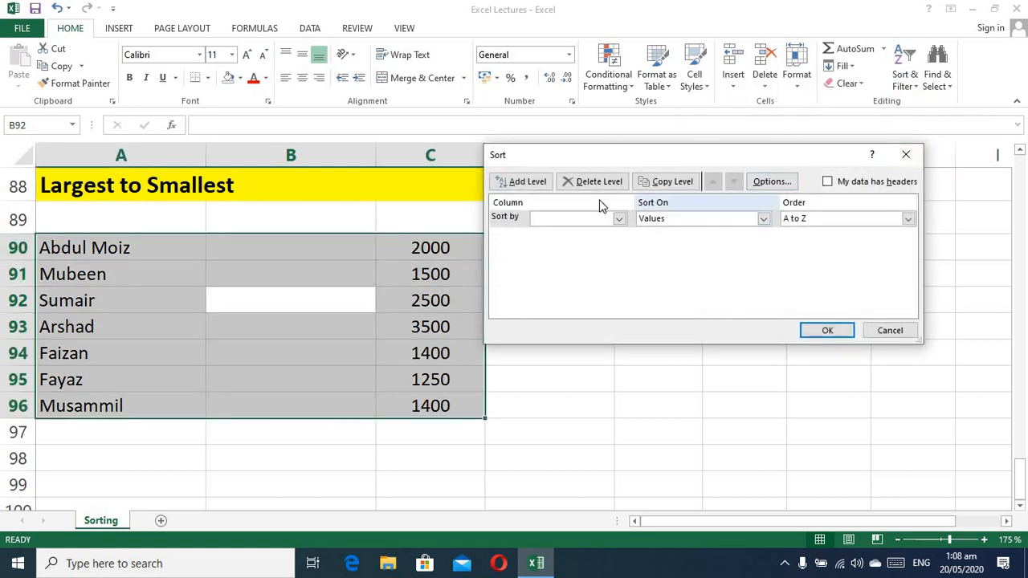
left_click(619, 219)
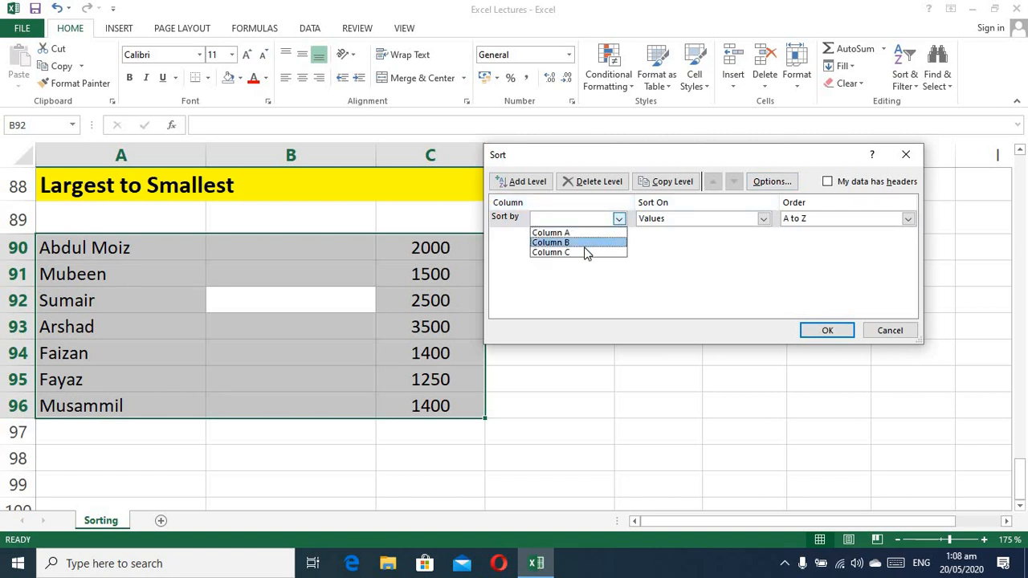
left_click(577, 252)
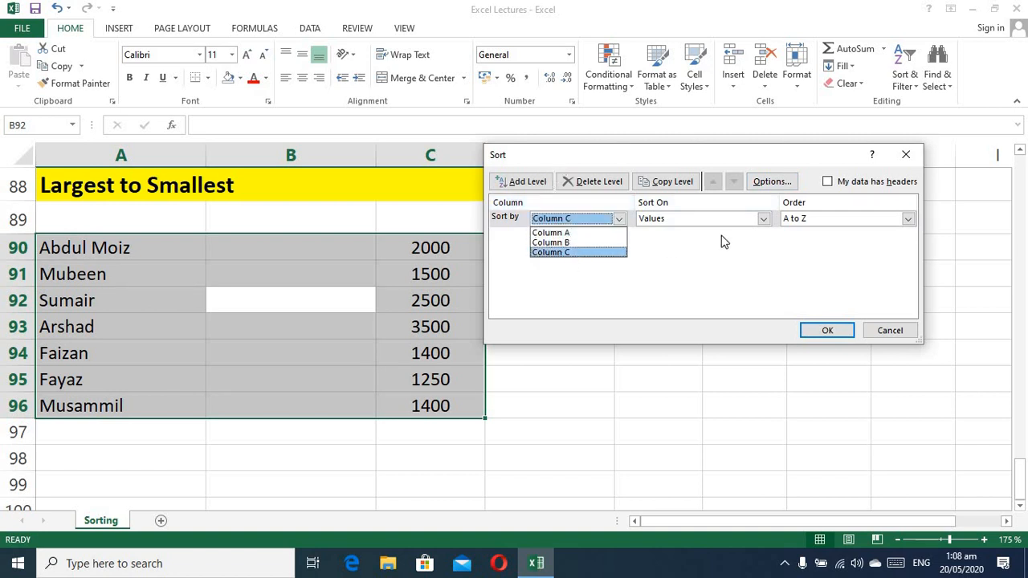
left_click(908, 219)
left_click(844, 244)
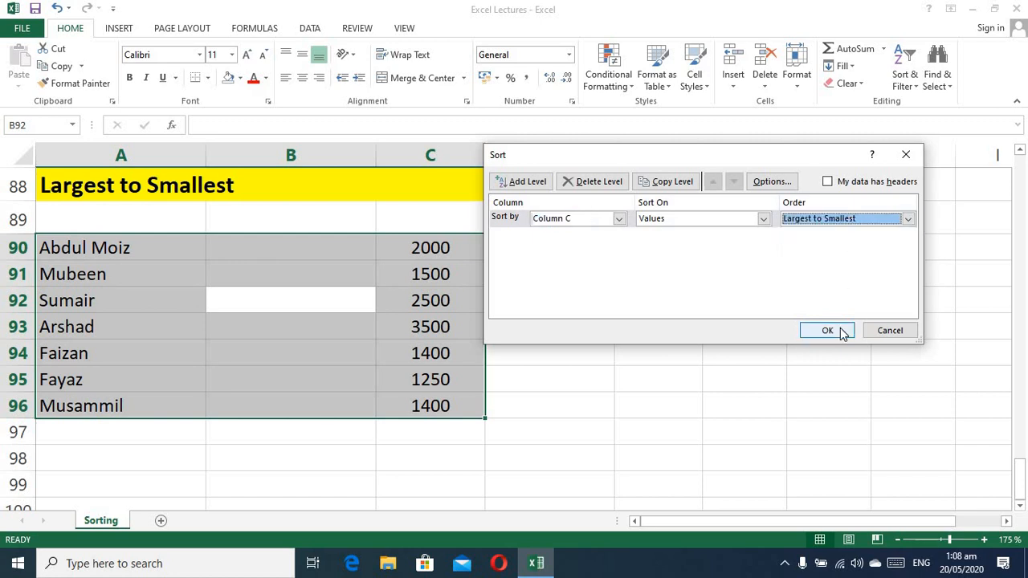
left_click(827, 330)
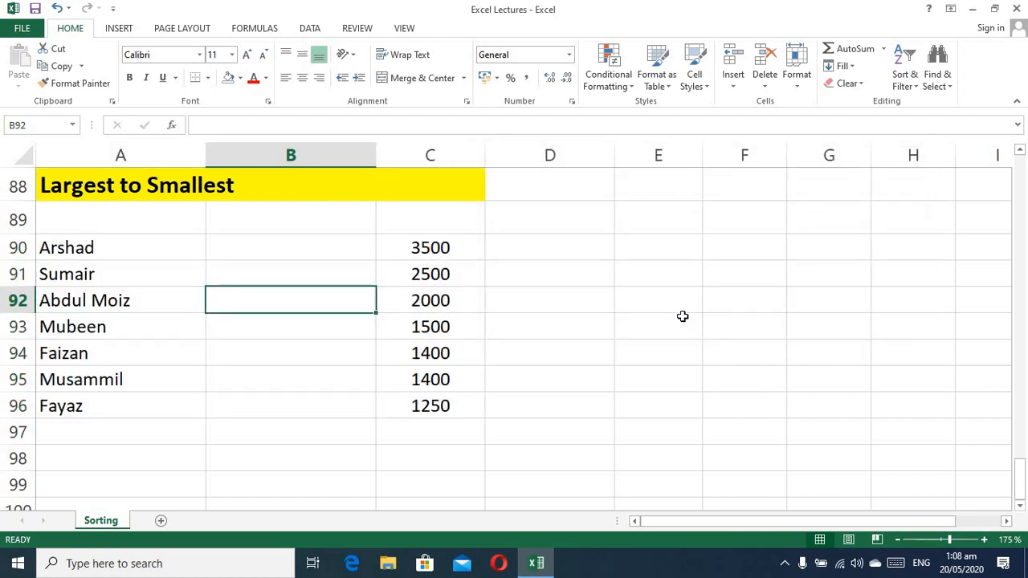